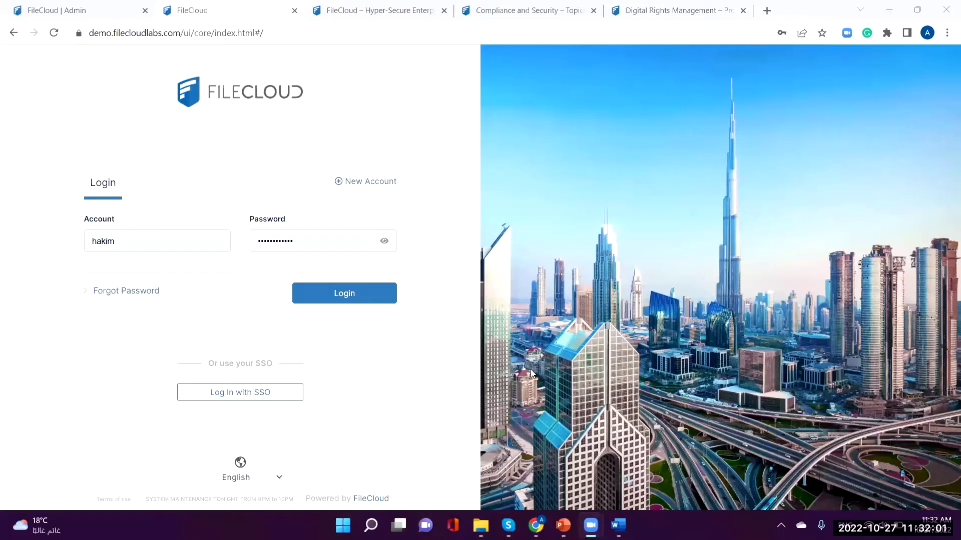
Step: Log in to the FileCloud demo with the saved account, keeping the interface language English
left_click(274, 483)
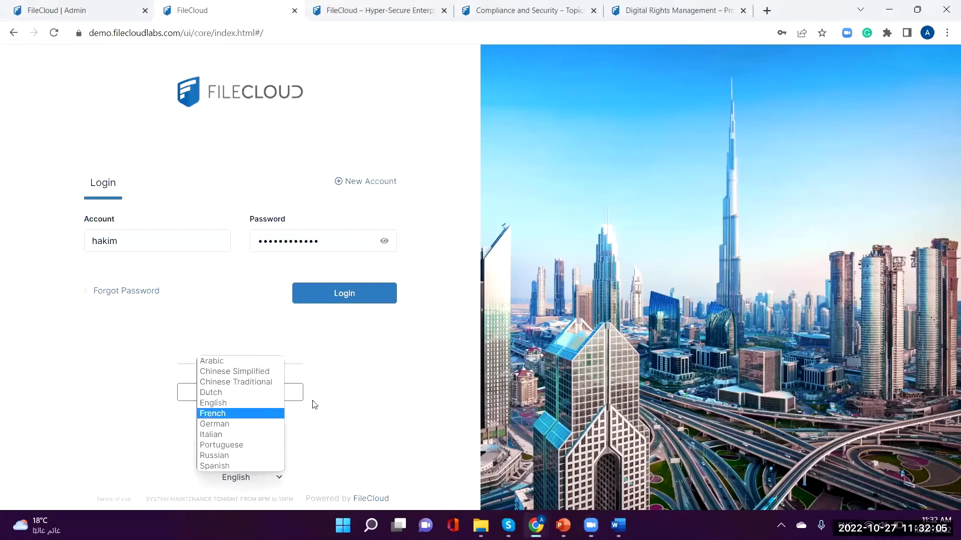
left_click(389, 402)
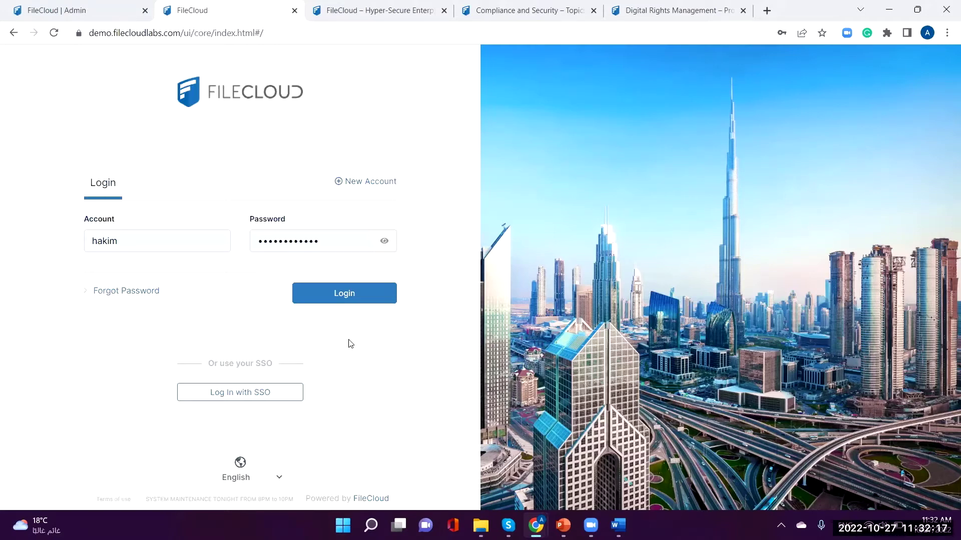
left_click(362, 302)
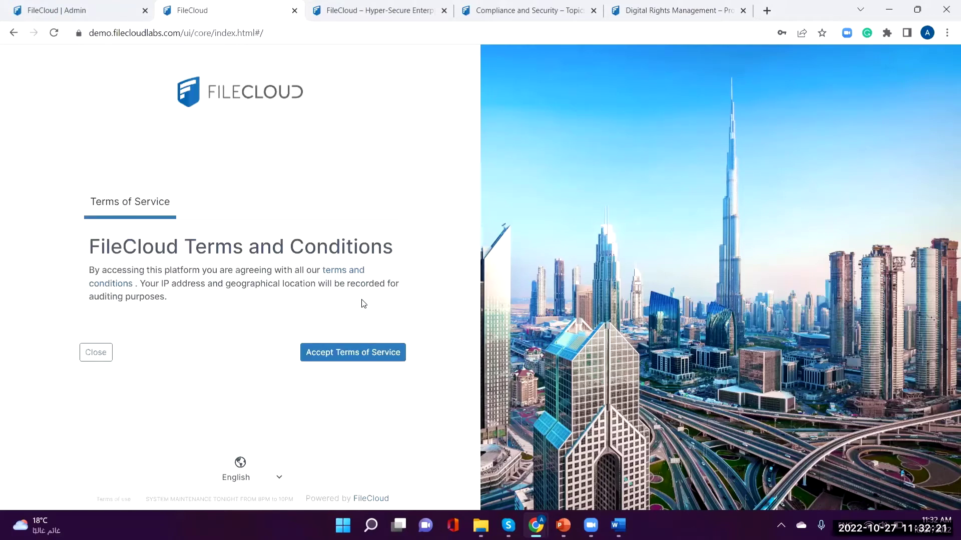
Step: Accept the FileCloud terms of service to reach the user dashboard
left_click(360, 357)
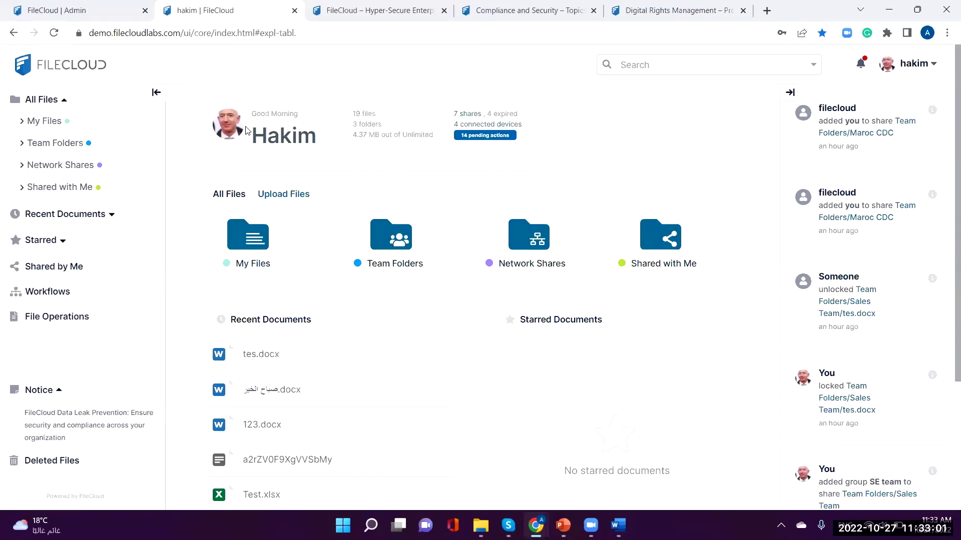
Step: In Team Folders, view the Salesforce and Sales Team details, then deselect Sales Team
left_click(390, 244)
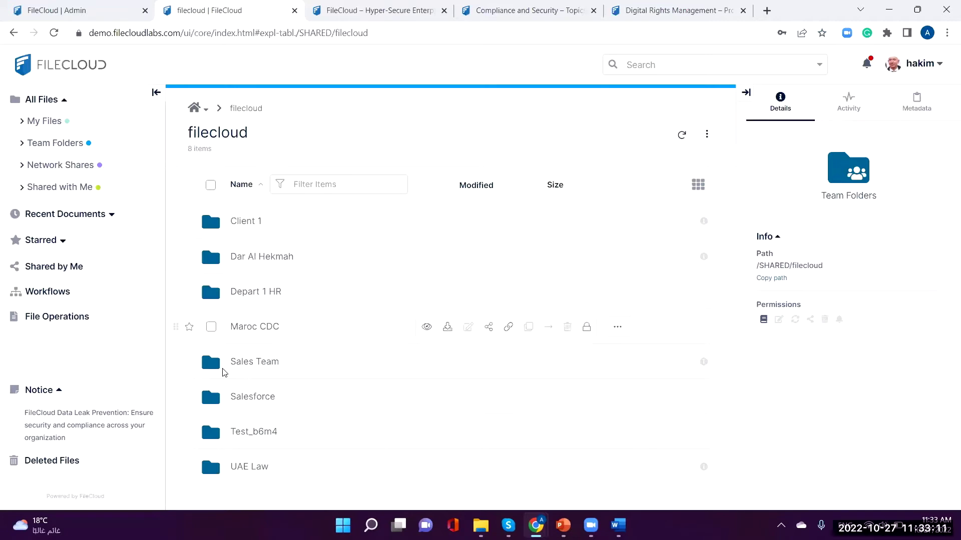
left_click(211, 398)
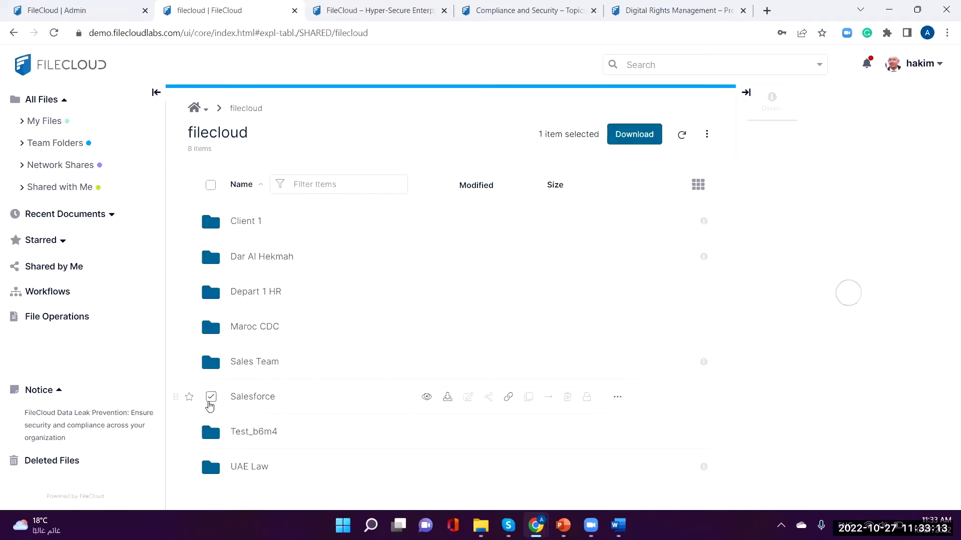
mouse_move(768, 327)
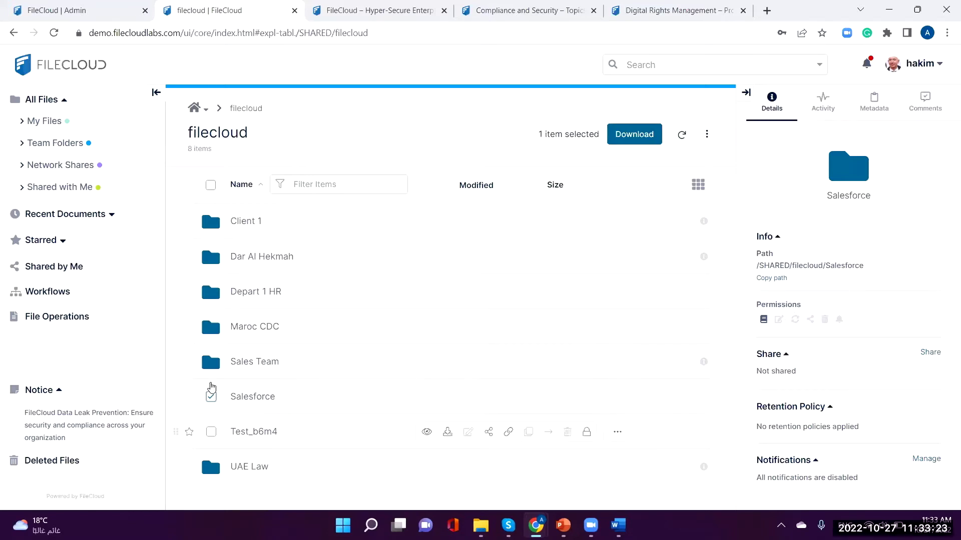
left_click(212, 368)
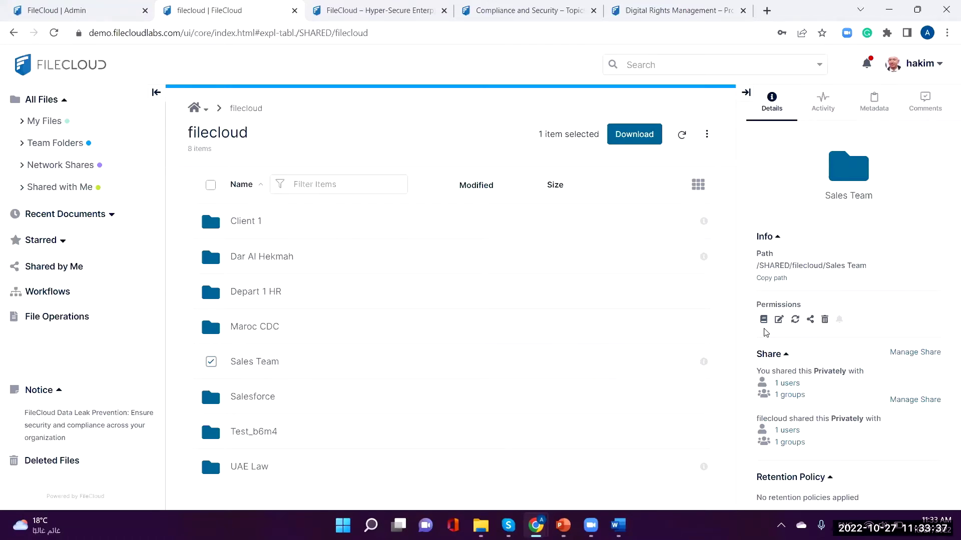
left_click(211, 364)
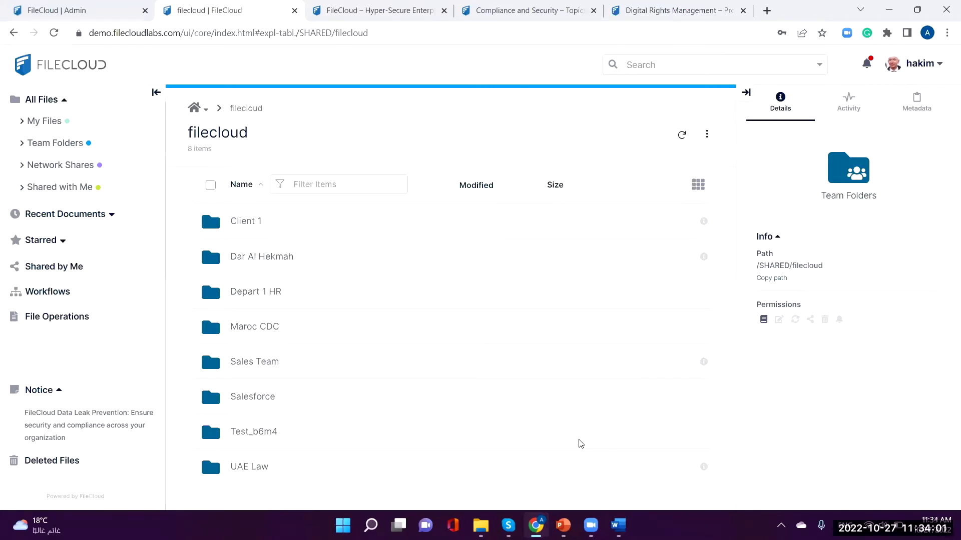
mouse_move(274, 374)
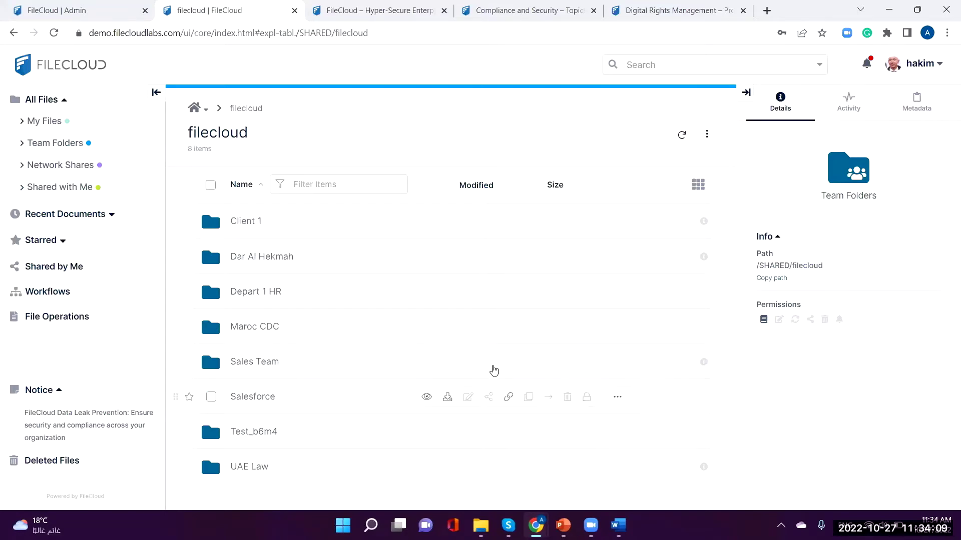
Step: Invite a second user, found by name search, to the Sales Team folder share
left_click(491, 368)
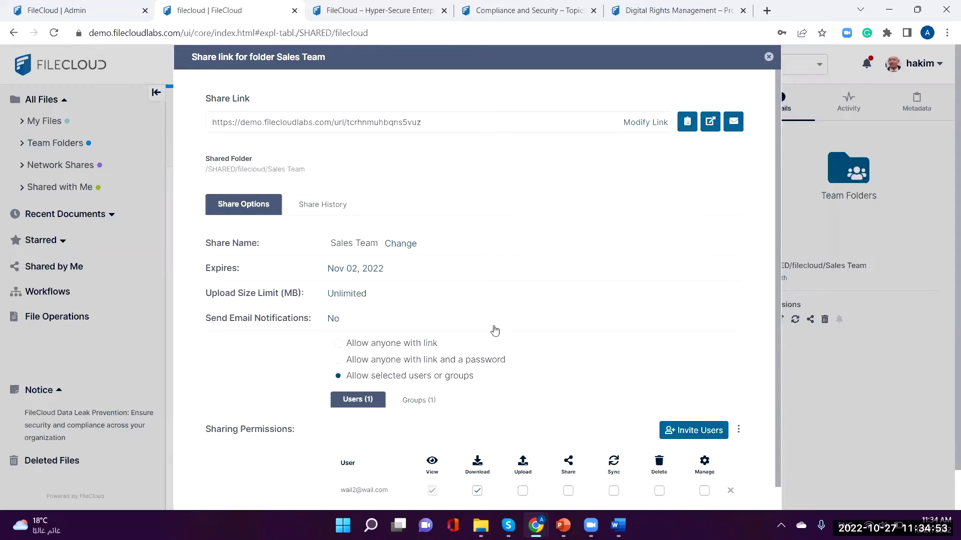
left_click(706, 415)
type("wail")
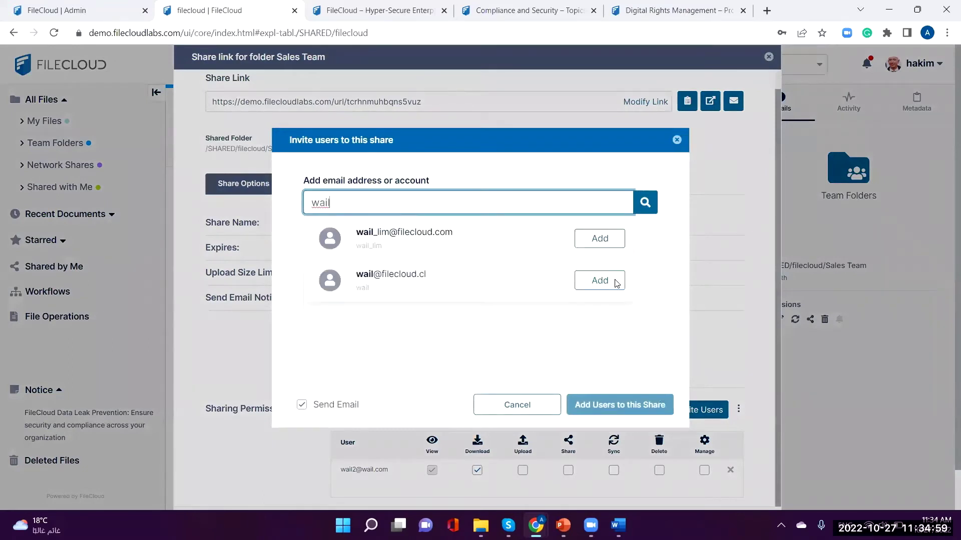
left_click(599, 281)
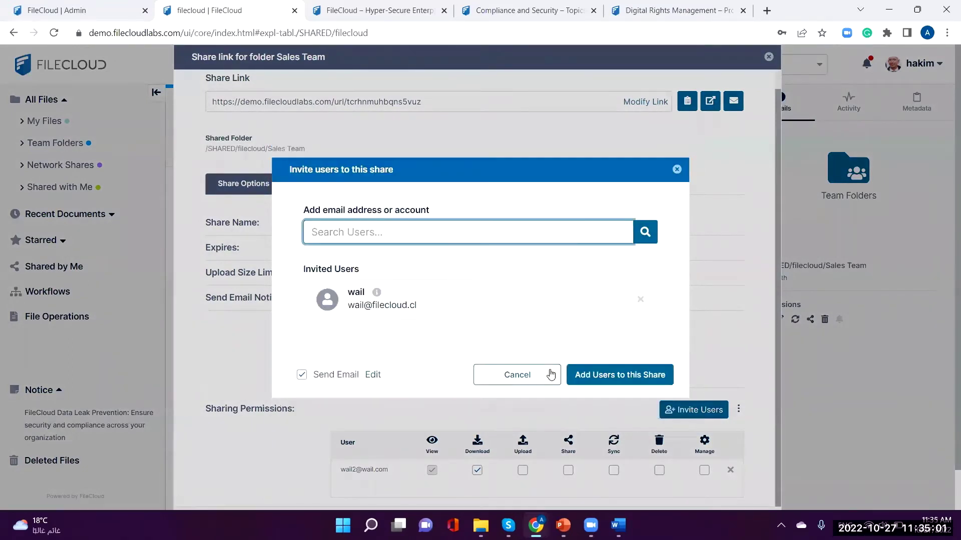
left_click(589, 375)
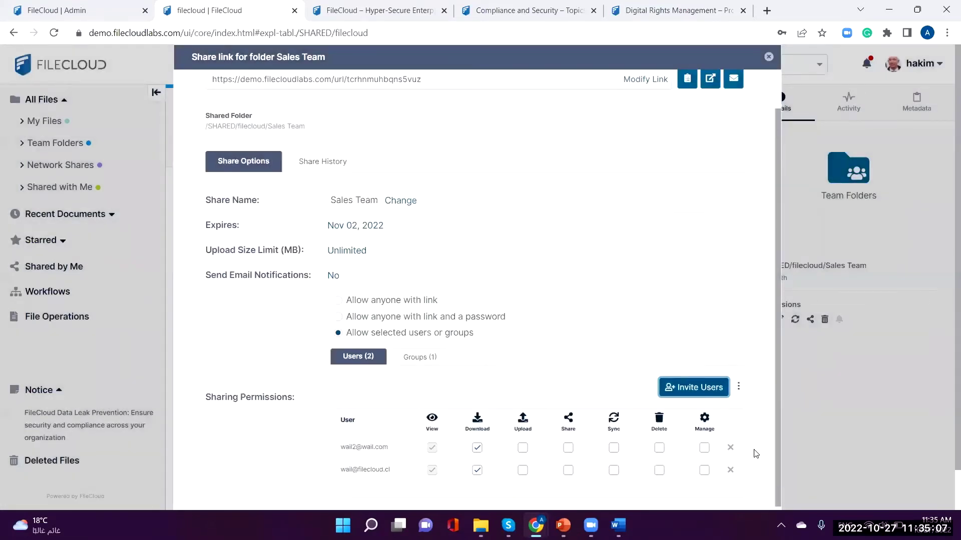
left_click(700, 388)
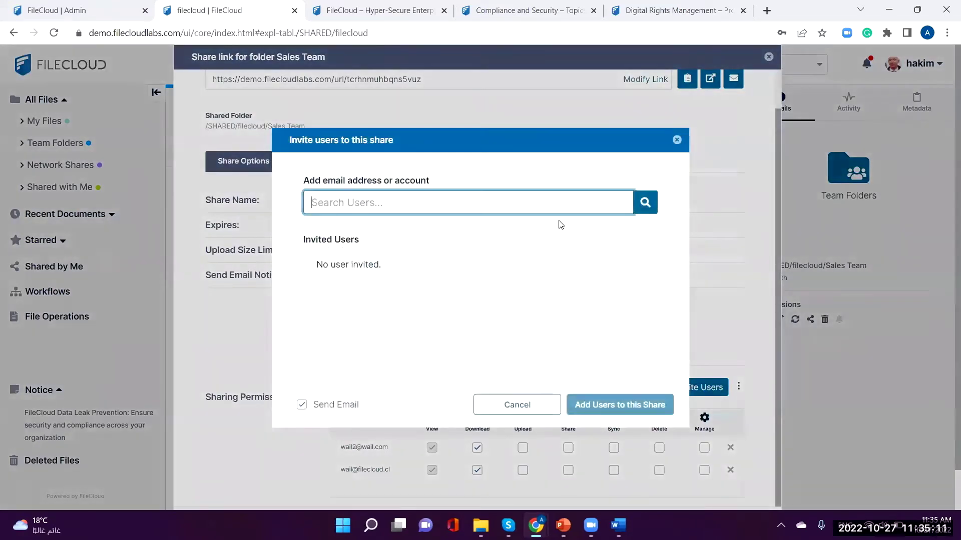
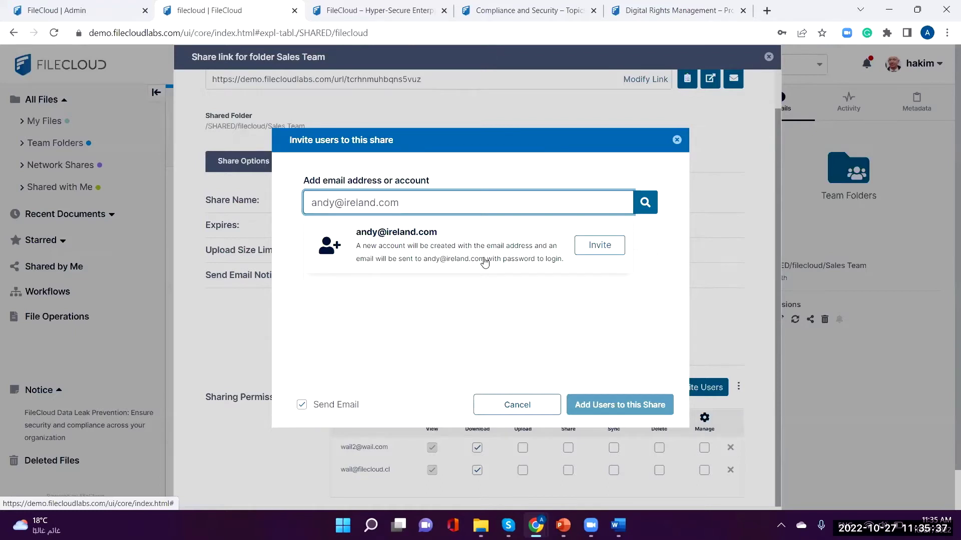
left_click(676, 140)
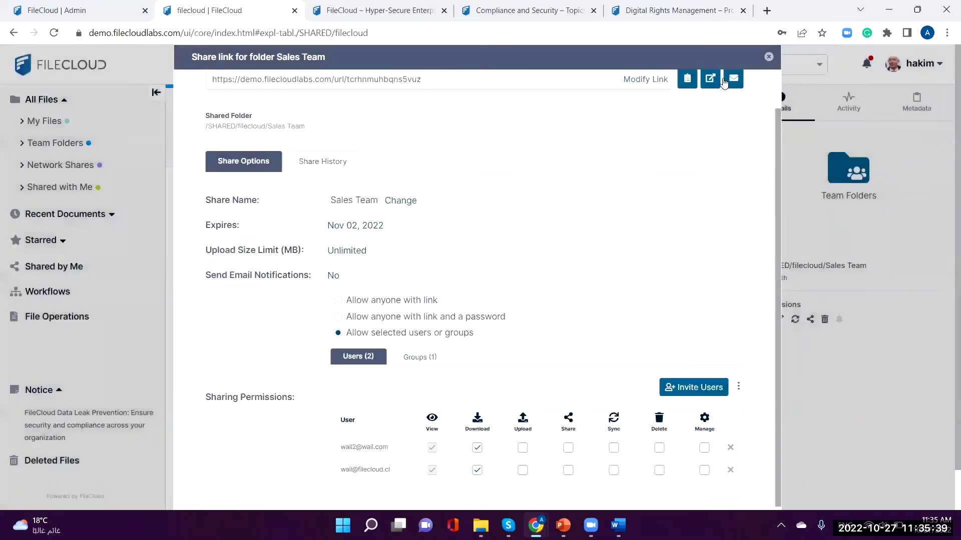
Step: Close the Sales Team share settings, review Shared with Me, and go back home
left_click(769, 58)
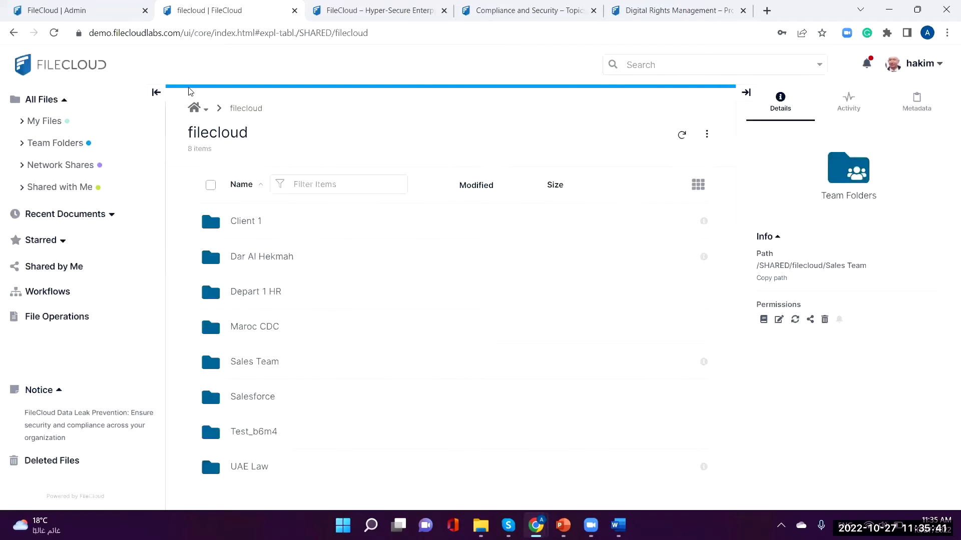
left_click(198, 108)
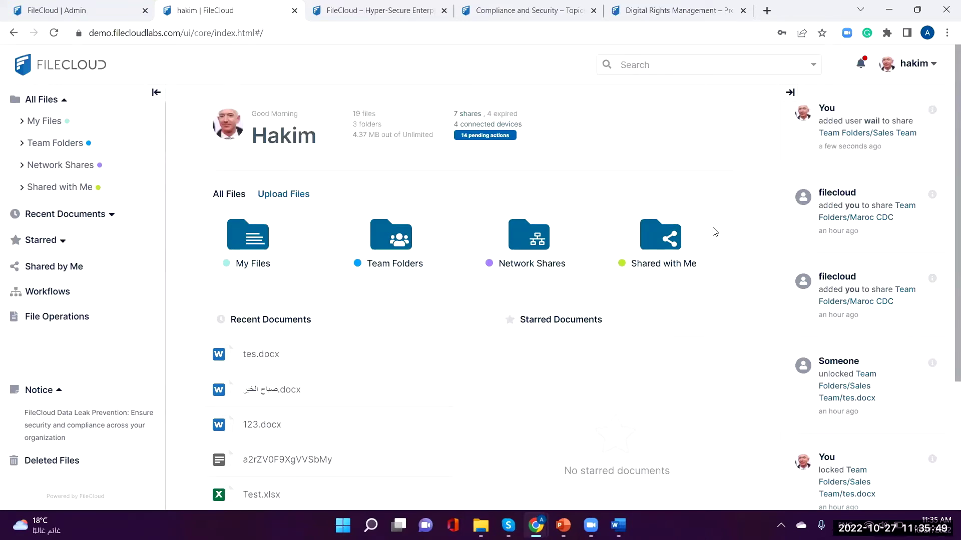
left_click_drag(630, 263, 661, 263)
left_click(658, 258)
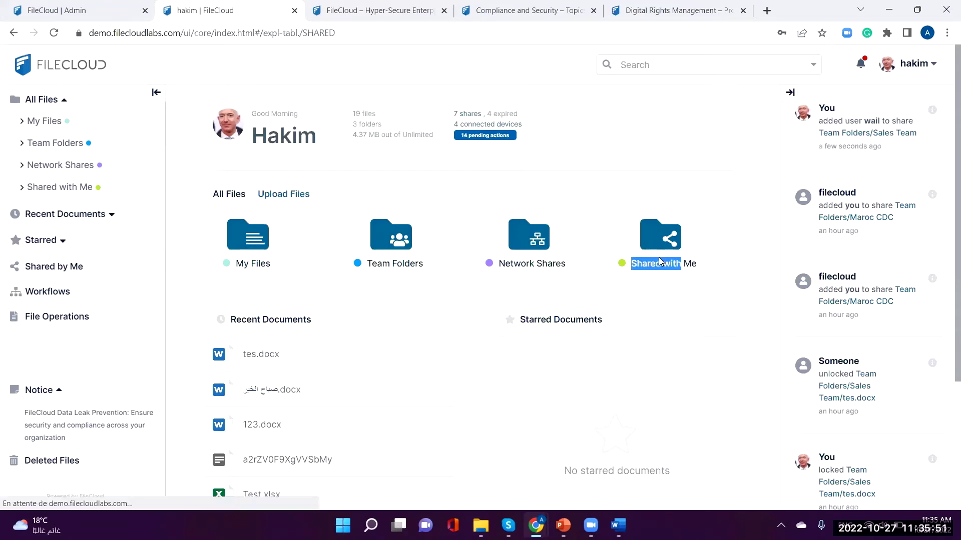
mouse_move(485, 233)
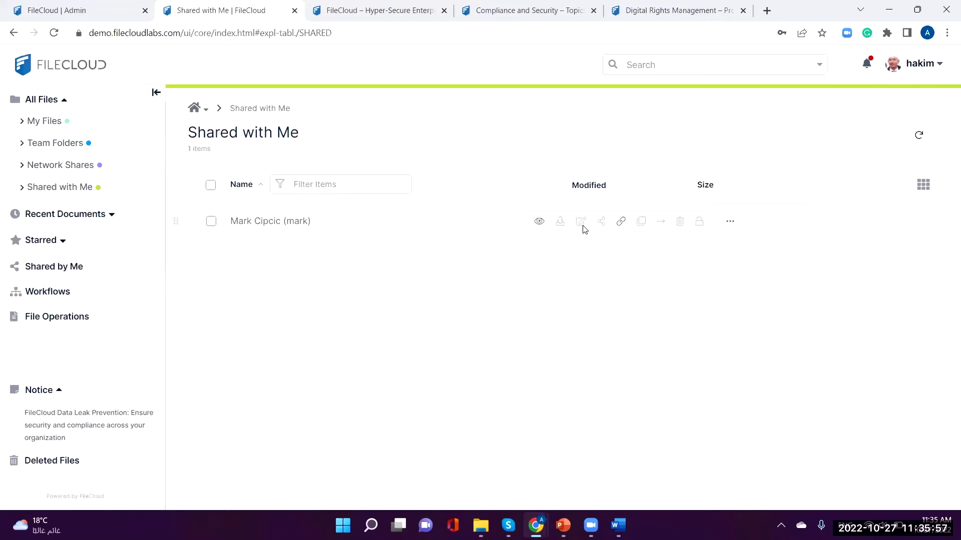
left_click(194, 108)
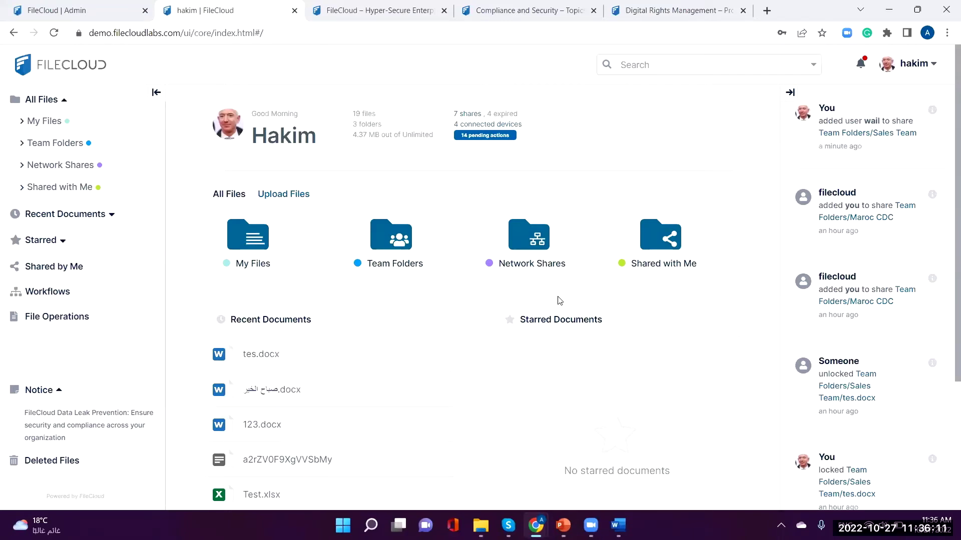
Step: Create Workflow #6 from the Workflows page and bring up its Triggers dialog
left_click(43, 295)
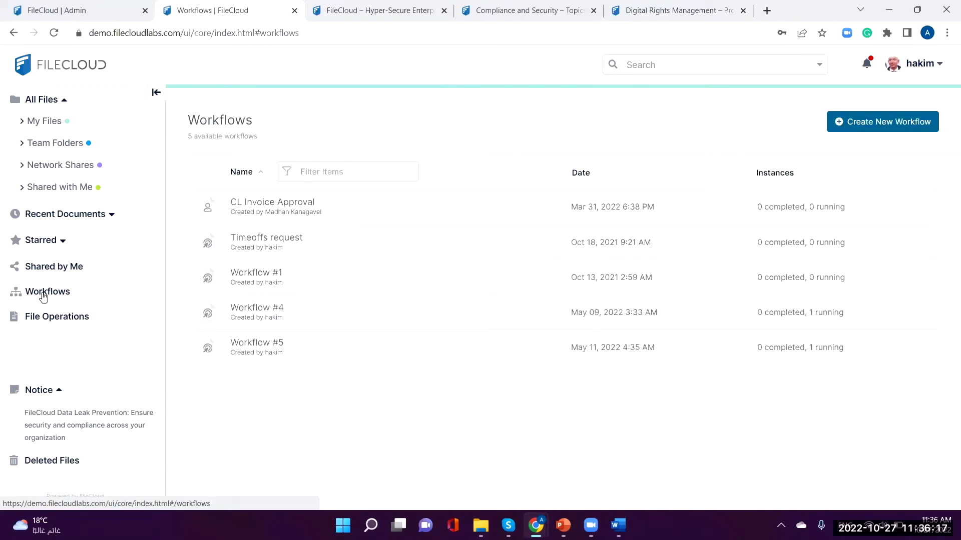
left_click(894, 127)
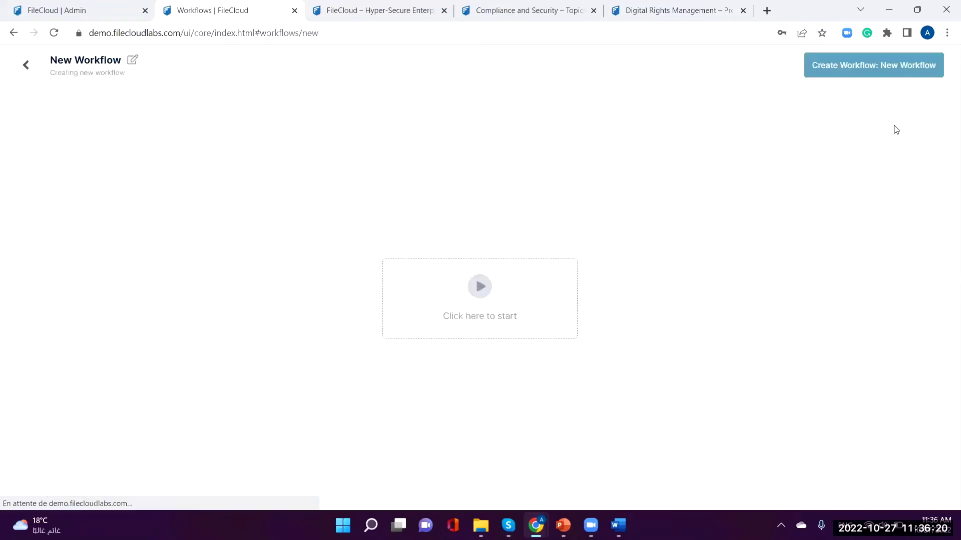
left_click(478, 278)
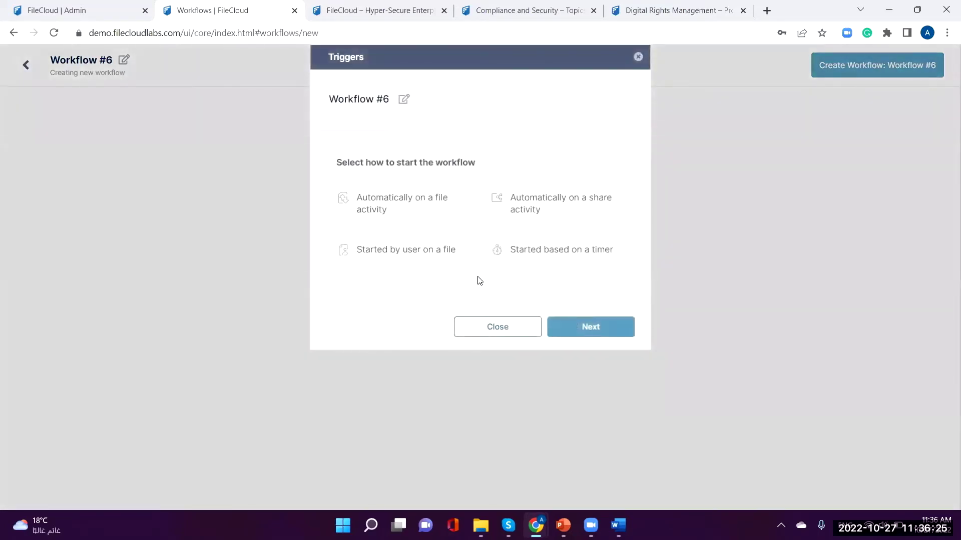
Step: Add a trigger on share created or updated, limited to /SHARED/filecloud/Sales Team
left_click(591, 200)
left_click(618, 327)
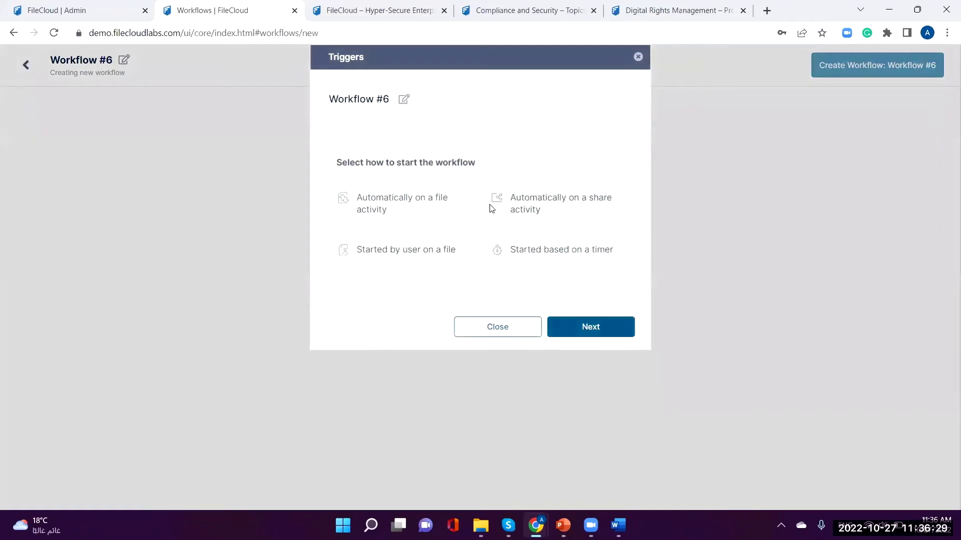
left_click(498, 204)
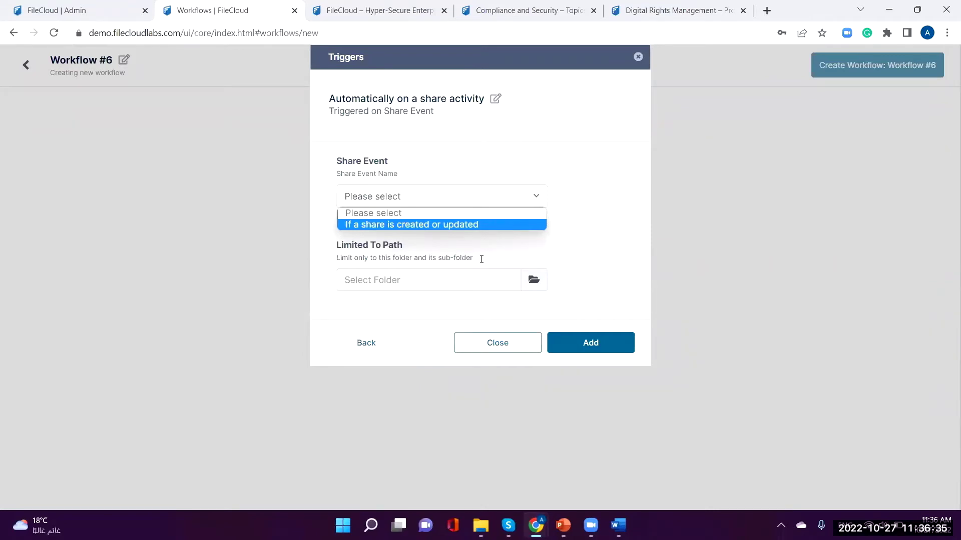
left_click(467, 282)
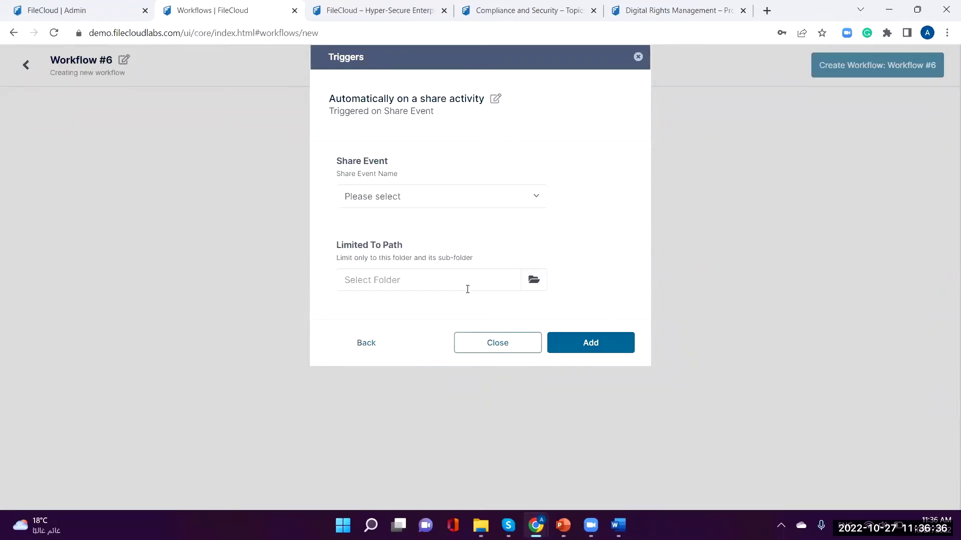
left_click(544, 280)
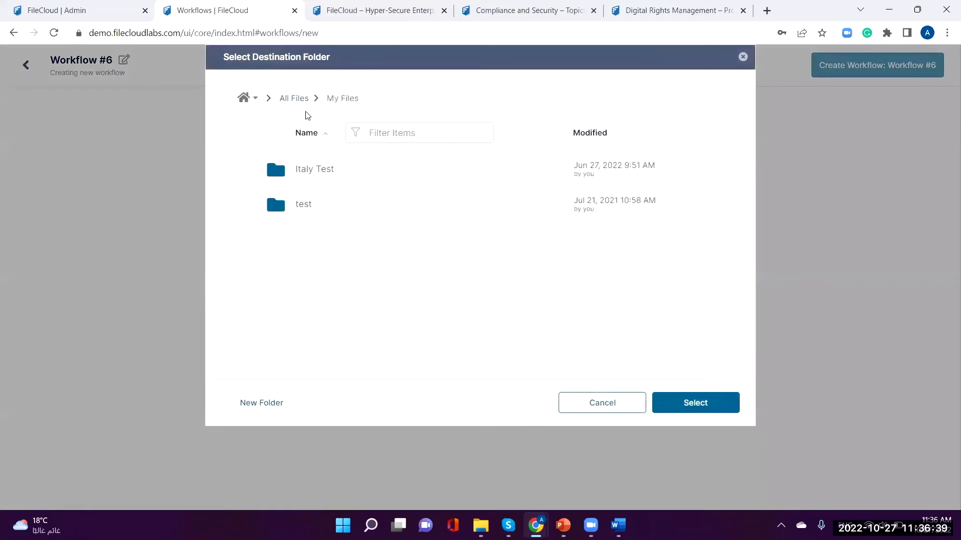
left_click(302, 97)
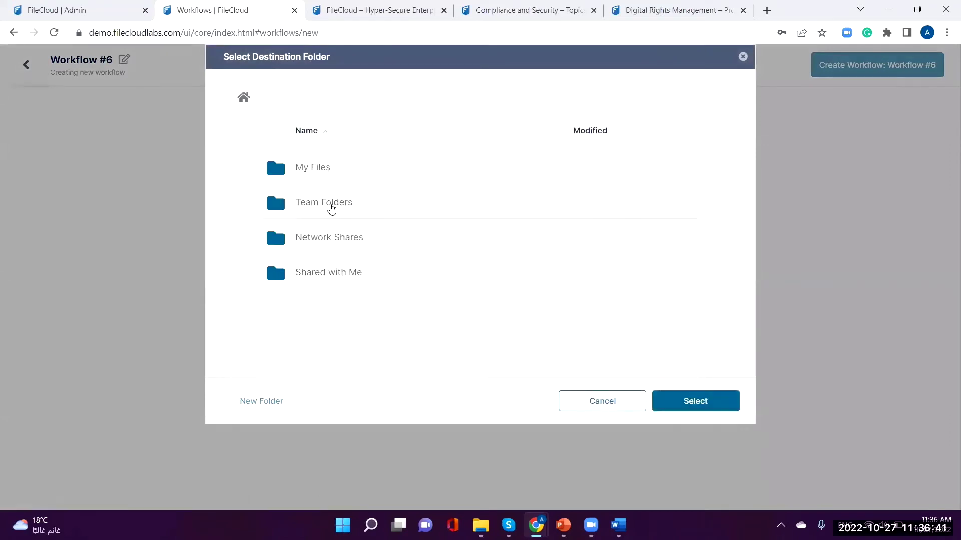
left_click(331, 208)
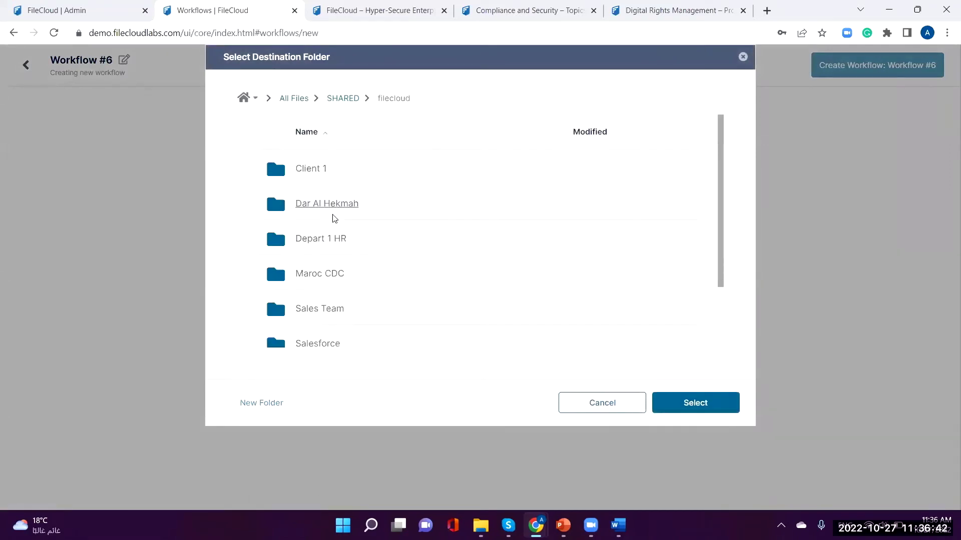
left_click(318, 311)
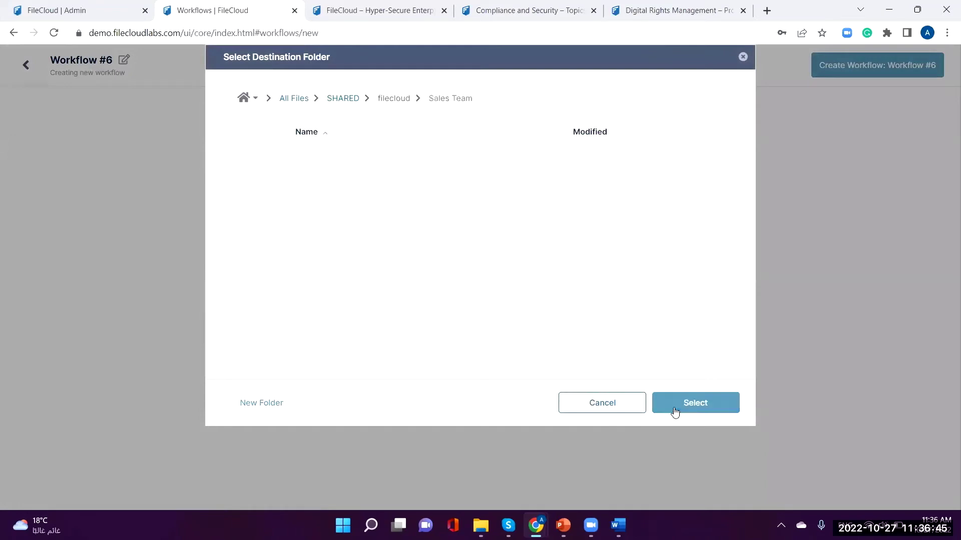
left_click(696, 406)
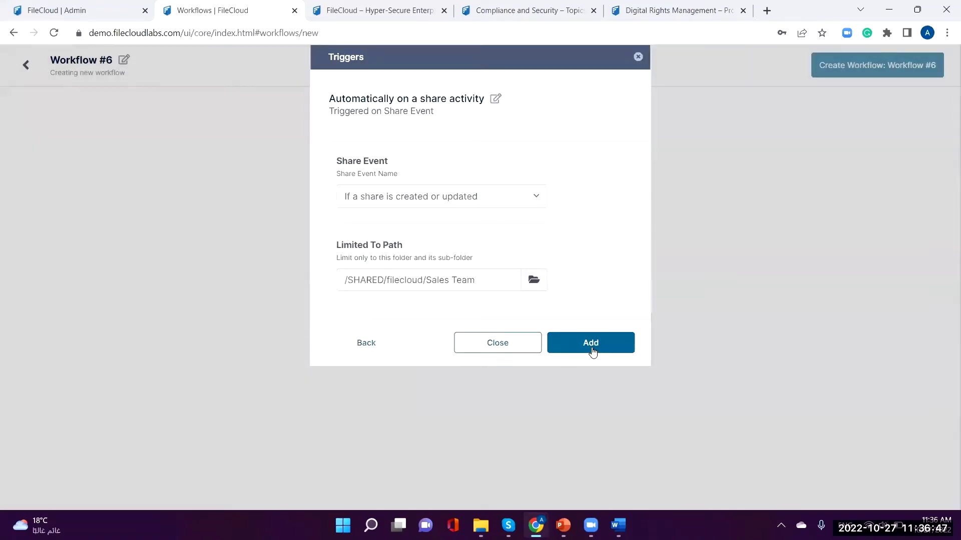
left_click(581, 334)
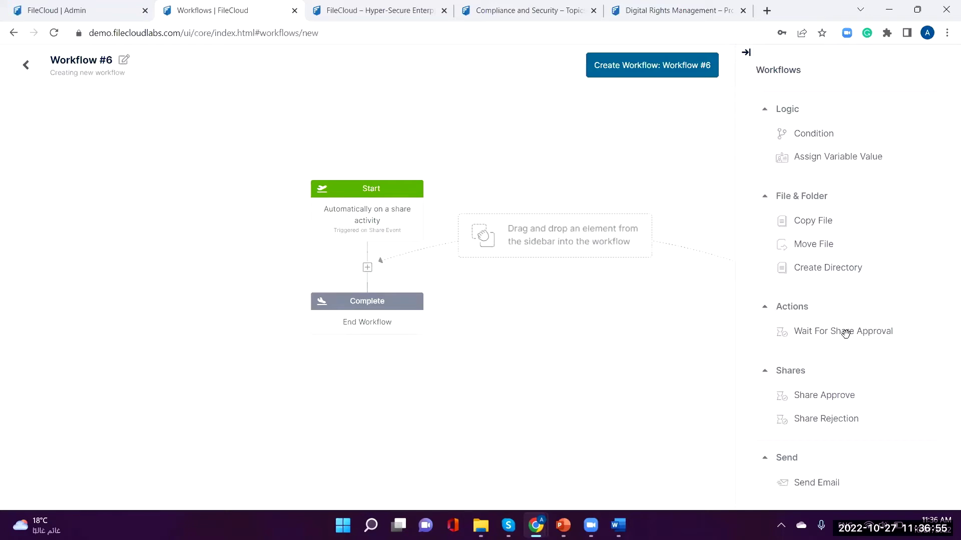
Step: Insert a Wait For Share Approval step after the start and assign the first matching user as approver
left_click_drag(844, 335, 379, 272)
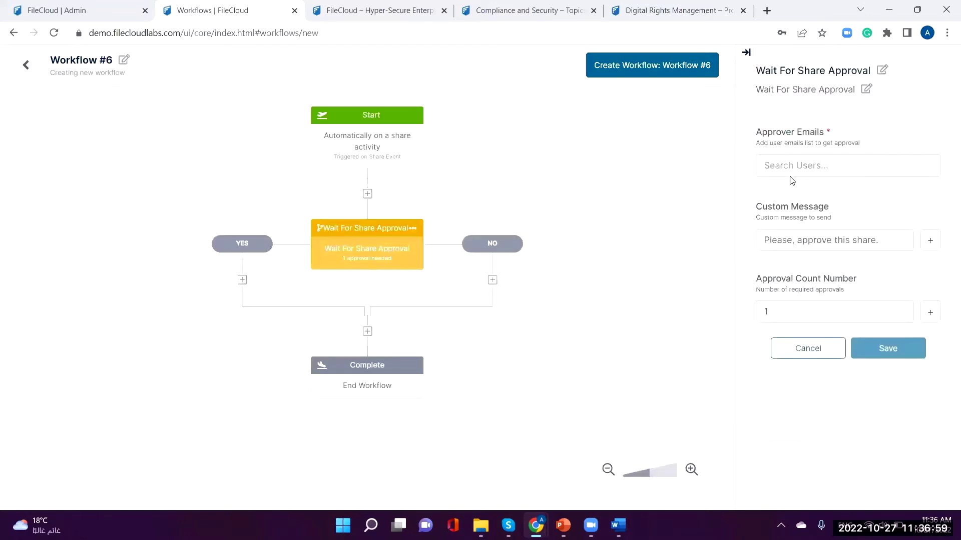
left_click(807, 163)
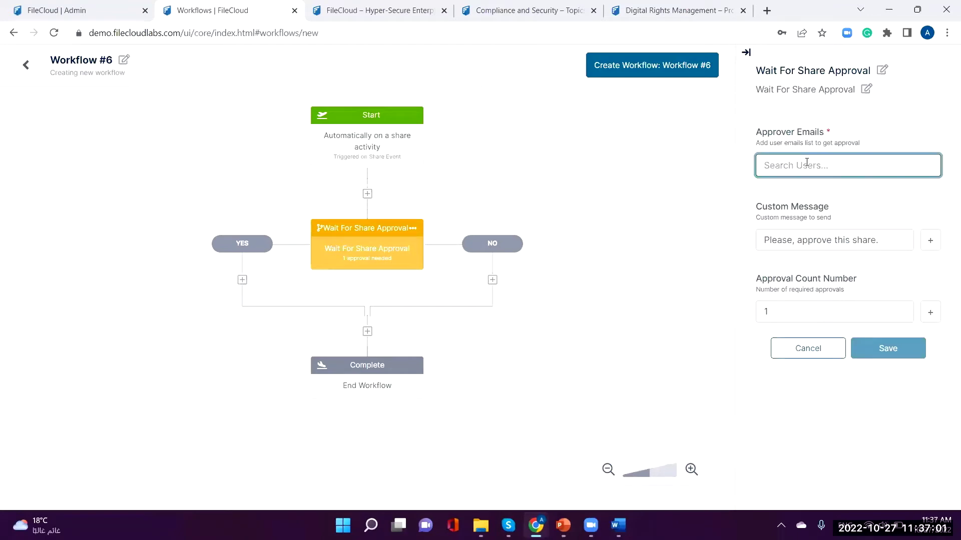
type("henry")
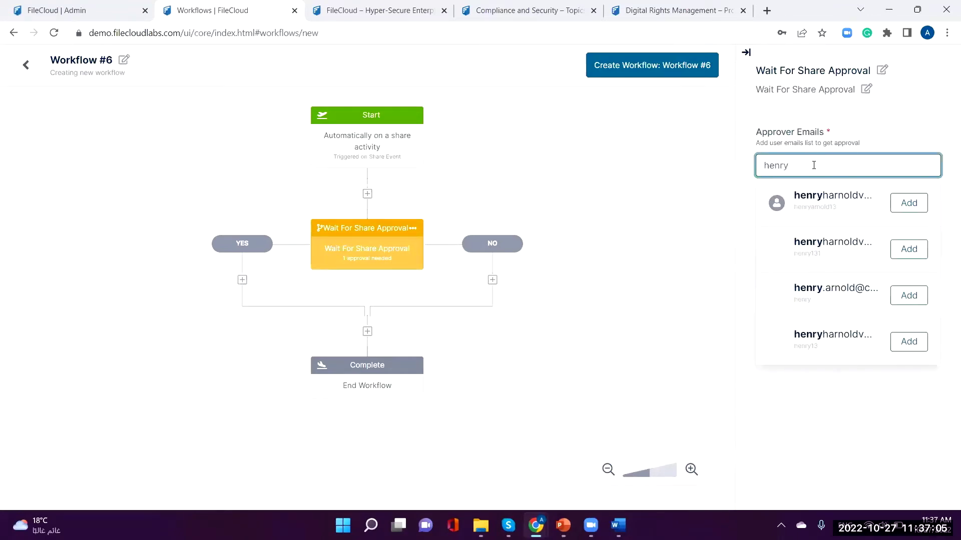
left_click(908, 203)
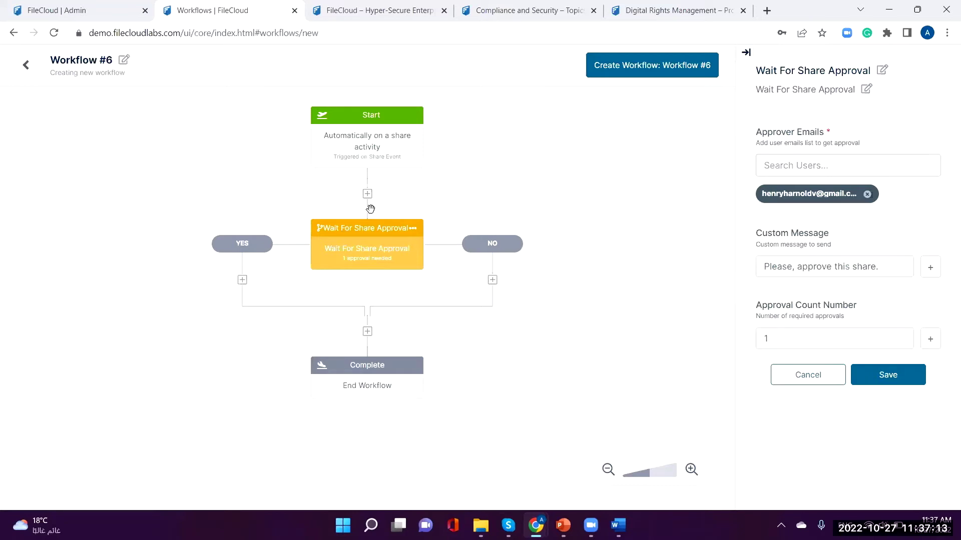
Step: Leave the workflow editor and discard the unsaved Workflow #6
left_click(27, 67)
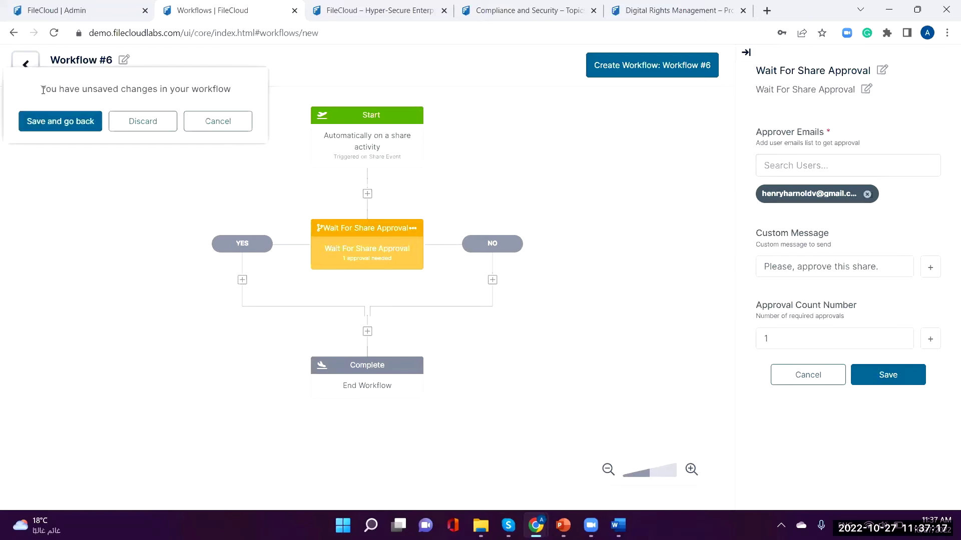
left_click(121, 128)
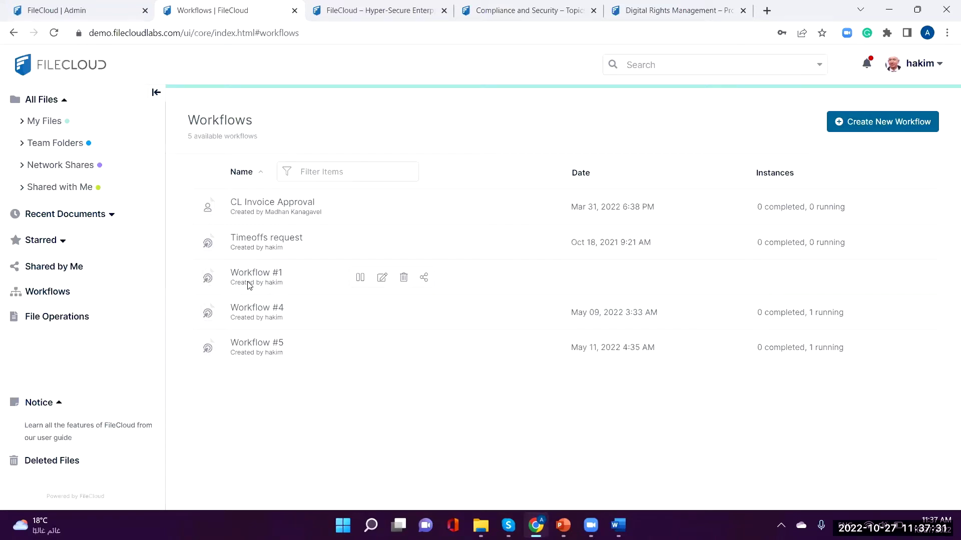
Step: Switch to the FileCloud Admin portal, log in, and accept the Terms of Service
left_click(60, 67)
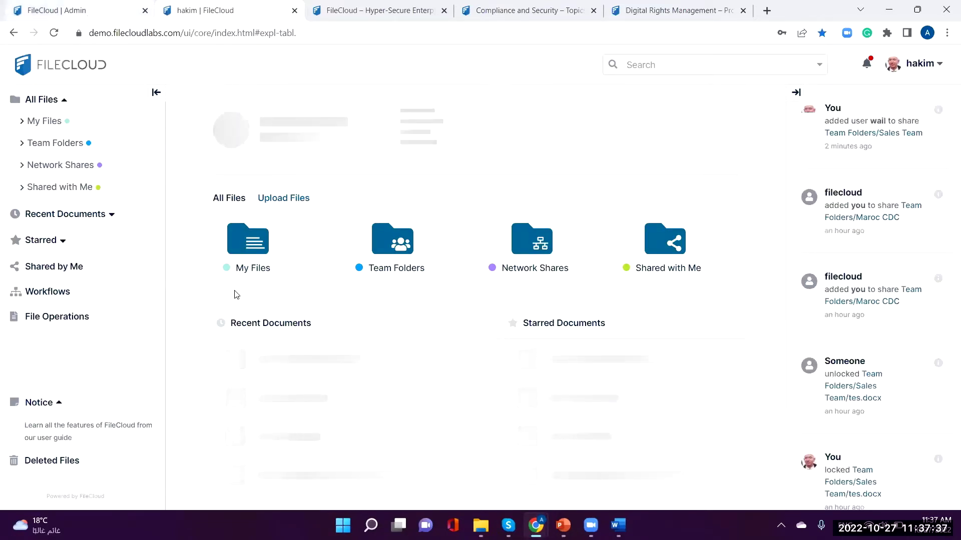
key("ctrl+shift+Tab")
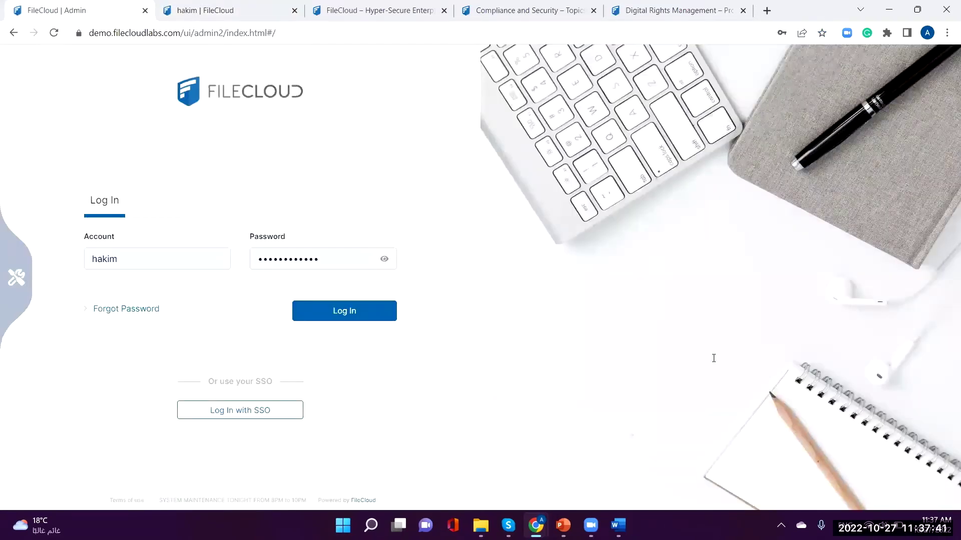
key("Return")
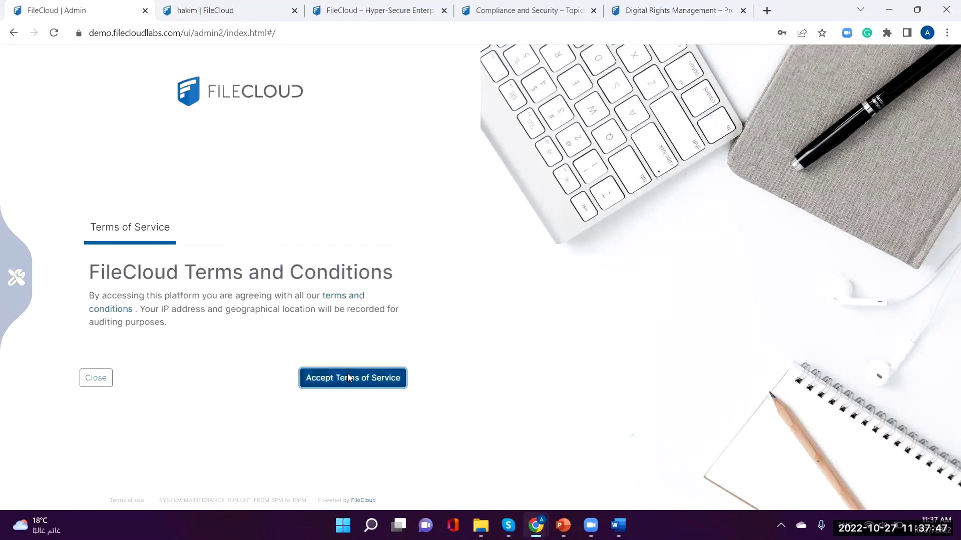
key("Return")
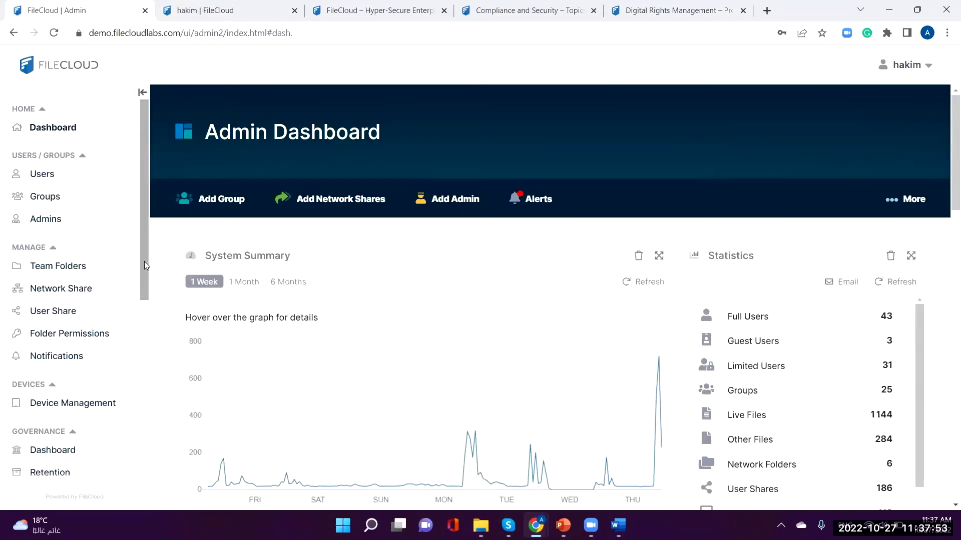
Step: Scroll down the admin Dashboard to the Recent Access Locations map
scroll(144, 261, "down", 4)
scroll(144, 261, "up", 4)
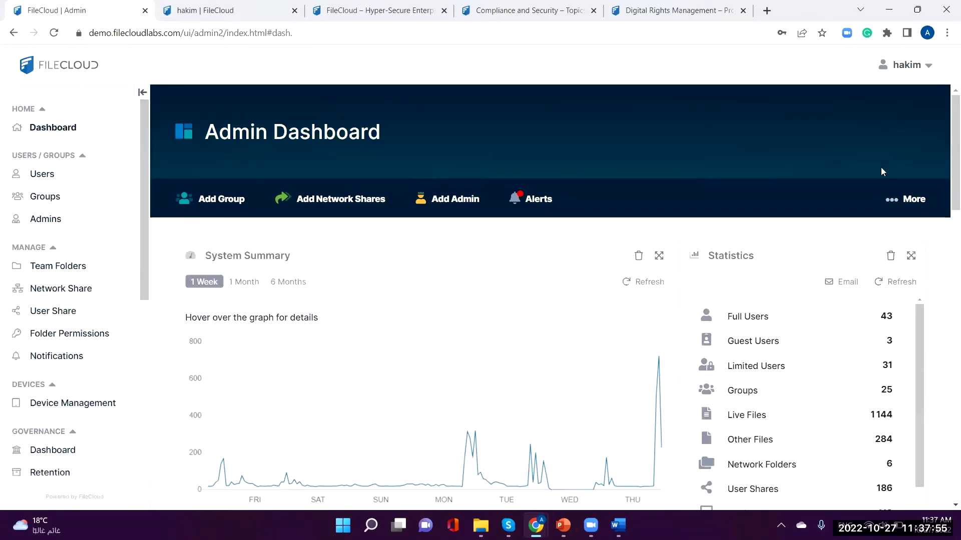
scroll(946, 168, "down", 4)
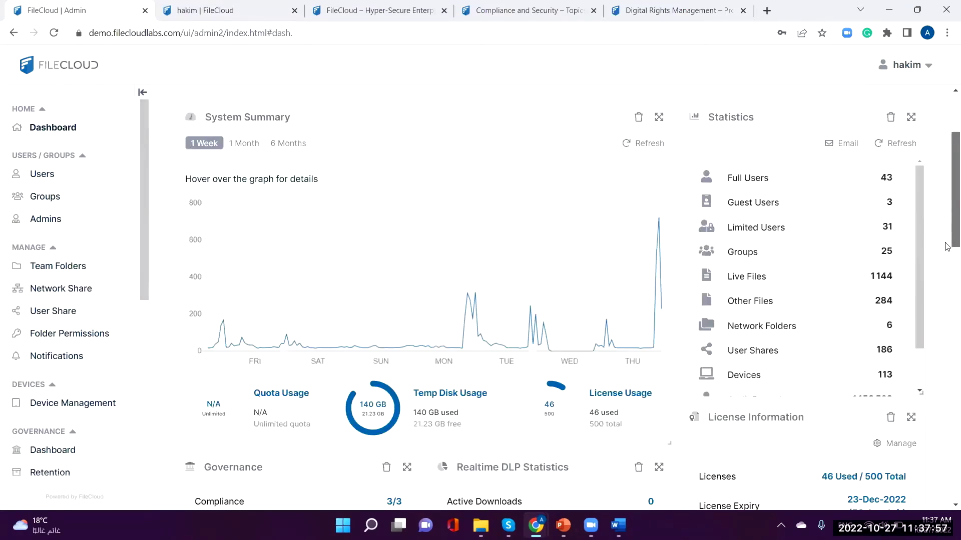
scroll(937, 308, "down", 8)
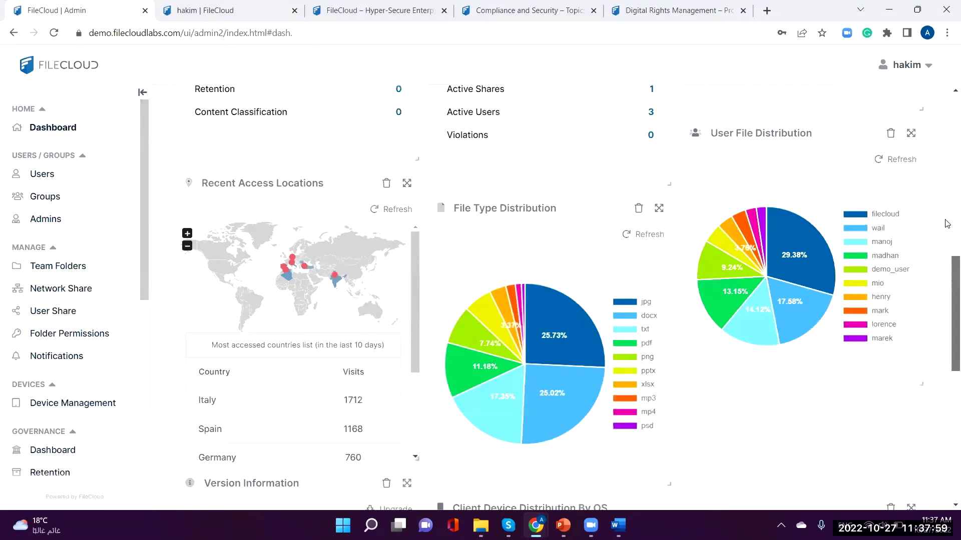
scroll(937, 308, "up", 10)
scroll(946, 204, "up", 2)
scroll(945, 203, "down", 2)
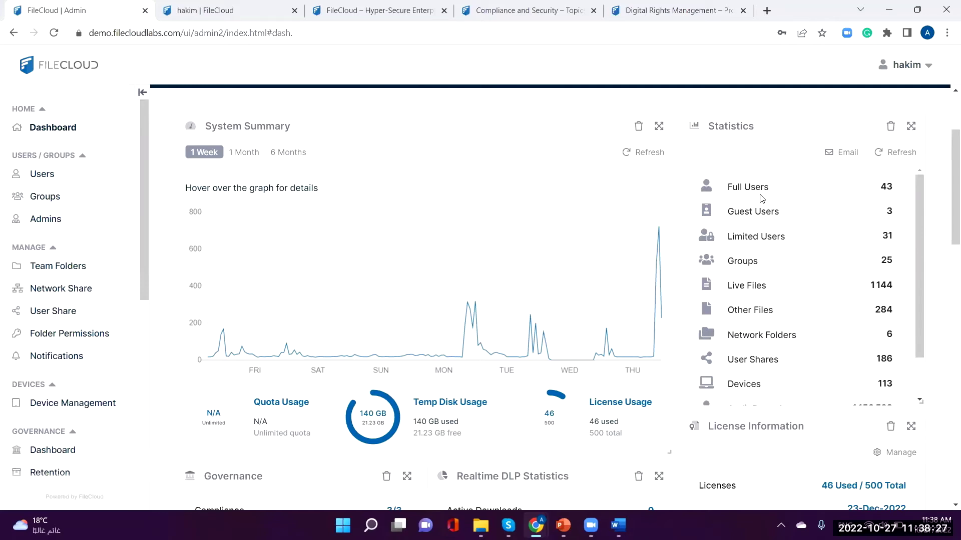
Step: Zoom the access map into Europe and pan it to show Germany and central Europe
scroll(761, 198, "down", 2)
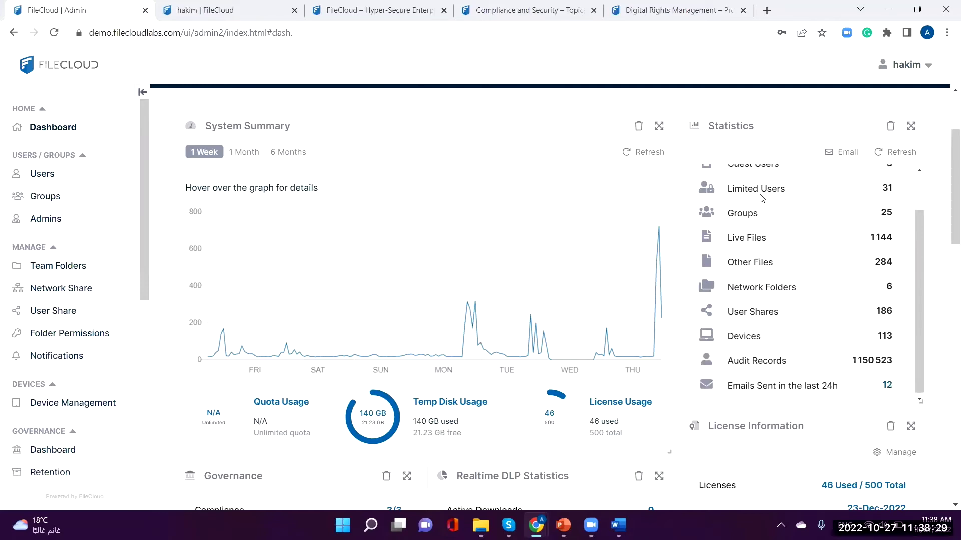
scroll(673, 213, "down", 2)
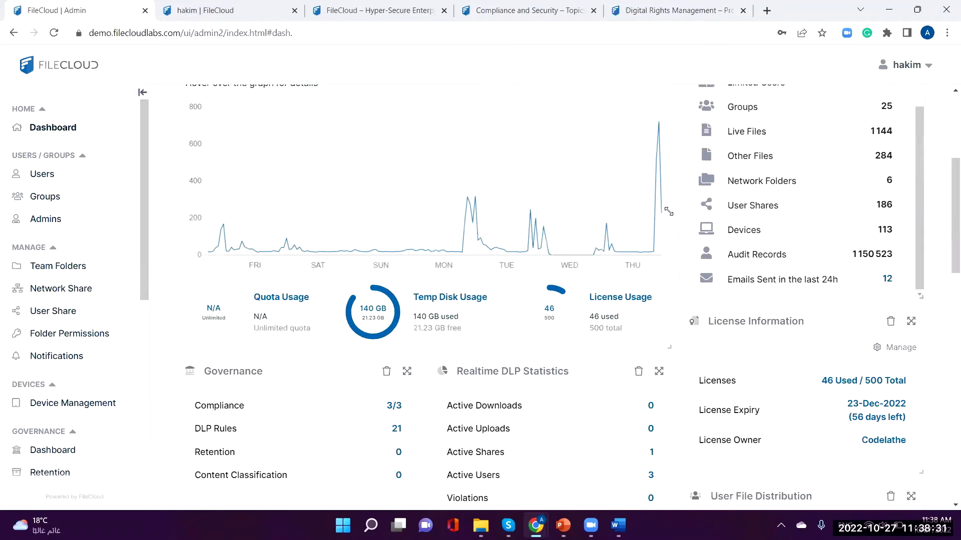
scroll(289, 290, "down", 6)
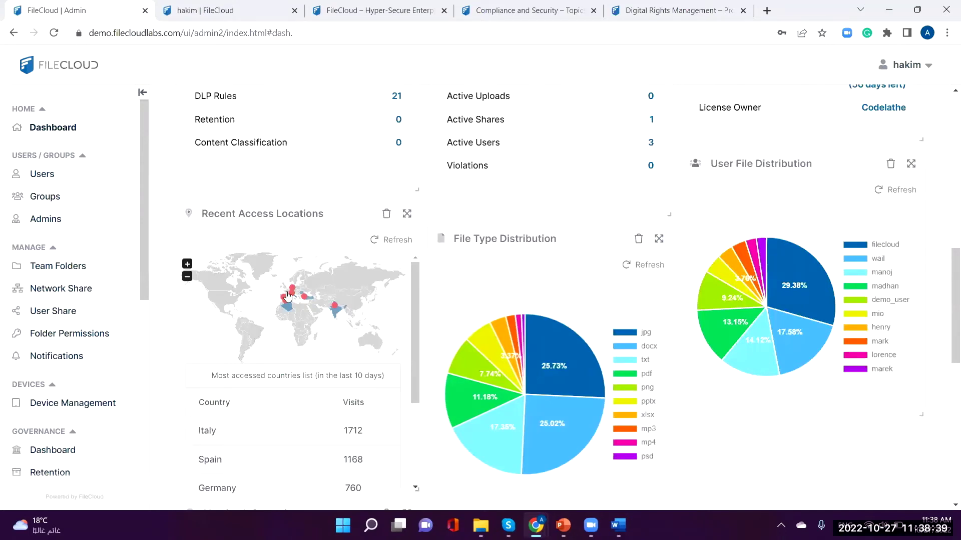
scroll(288, 296, "up", 3)
scroll(290, 305, "up", 2)
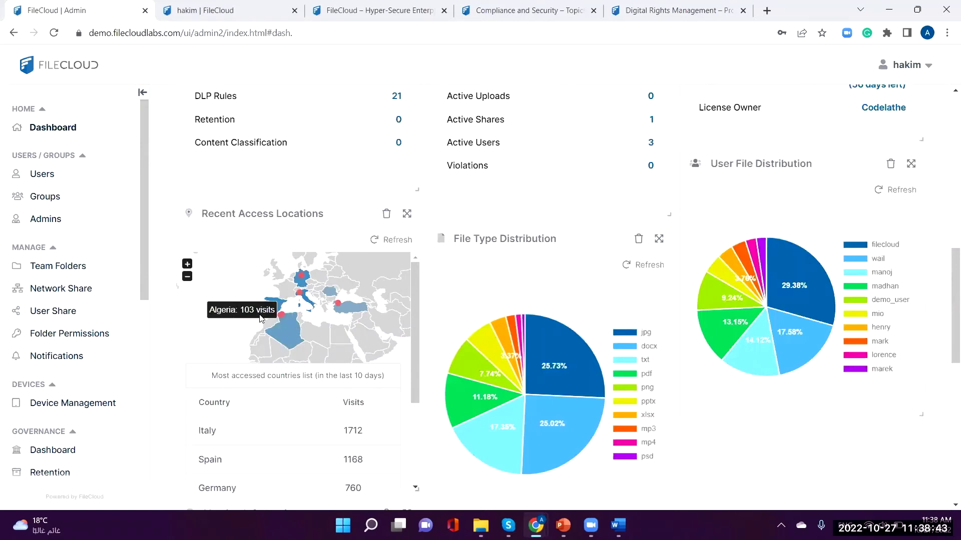
scroll(284, 309, "up", 1)
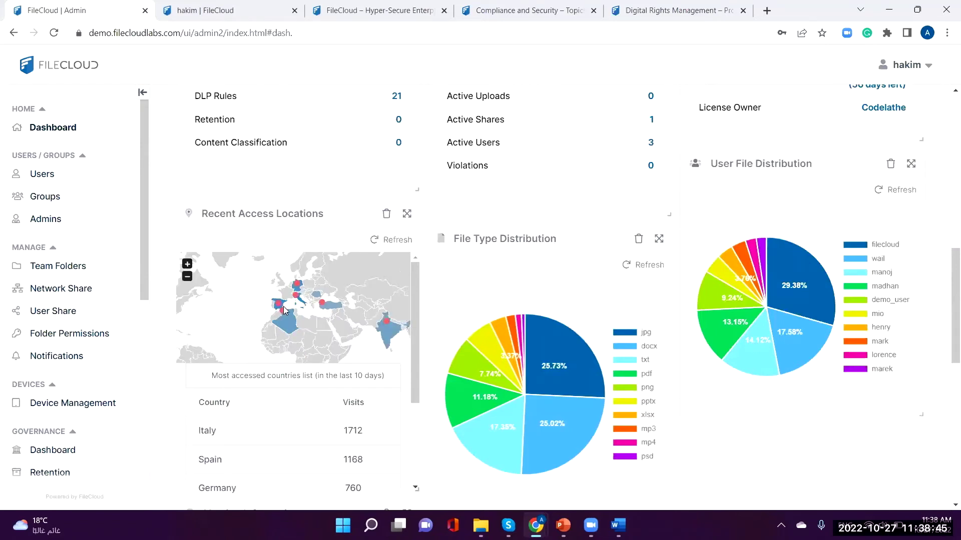
left_click_drag(212, 280, 216, 326)
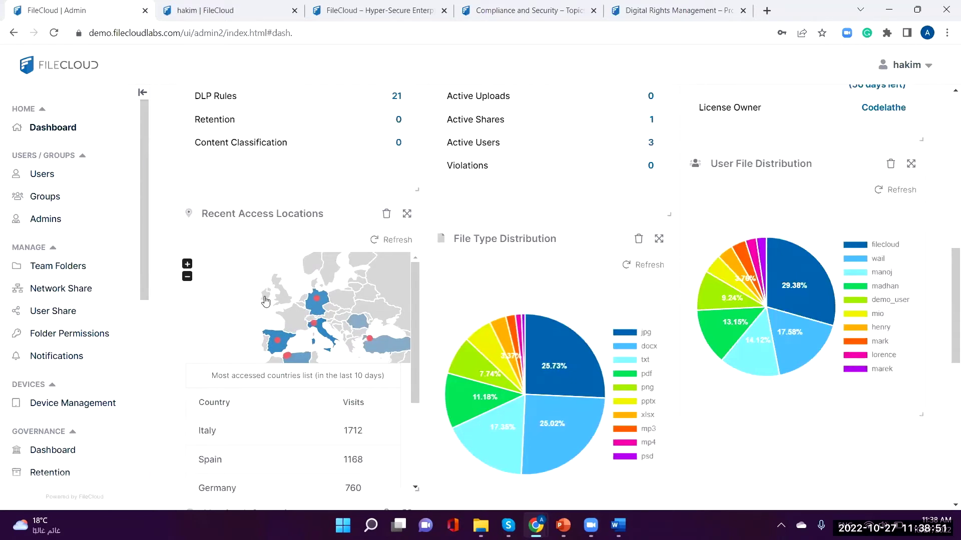
mouse_move(275, 341)
scroll(123, 387, "down", 1)
scroll(123, 387, "down", 2)
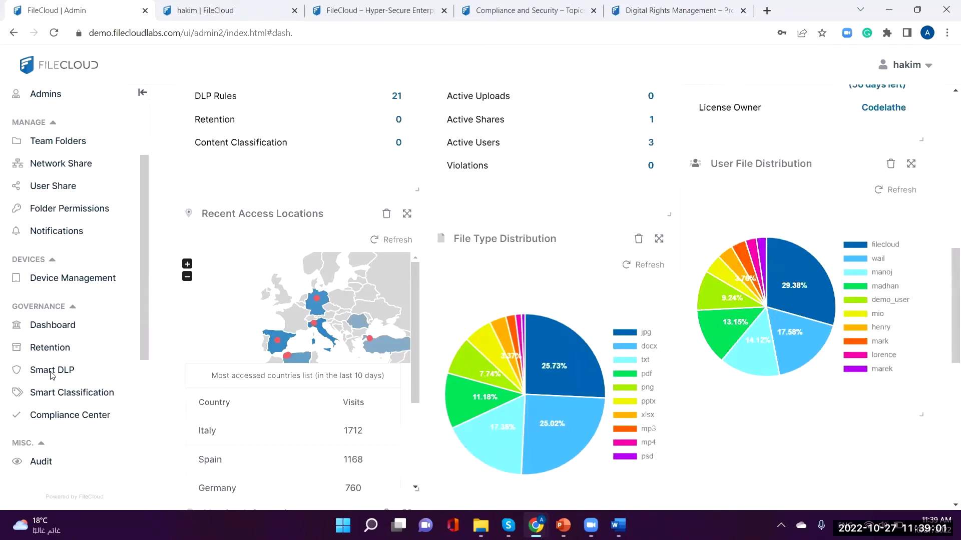
Step: Open Smart DLP and scroll through its DENY/ENFORCE rules, including ITAR PHRASE and credit-card rules
left_click(52, 374)
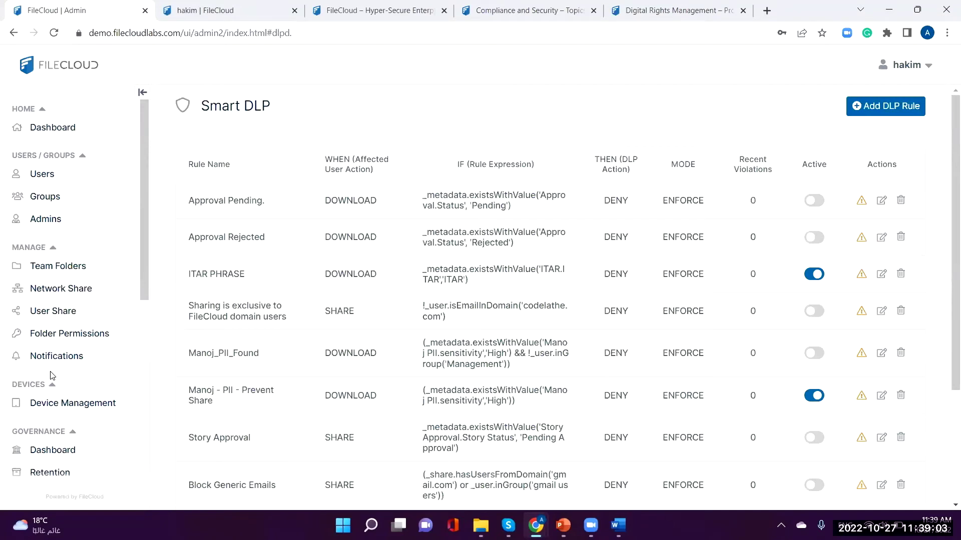
scroll(367, 332, "down", 3)
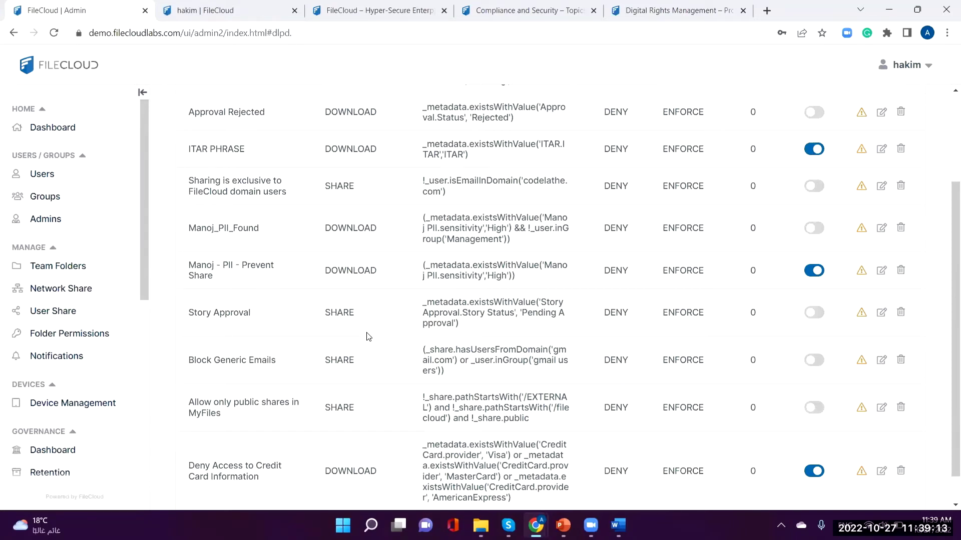
scroll(367, 336, "up", 3)
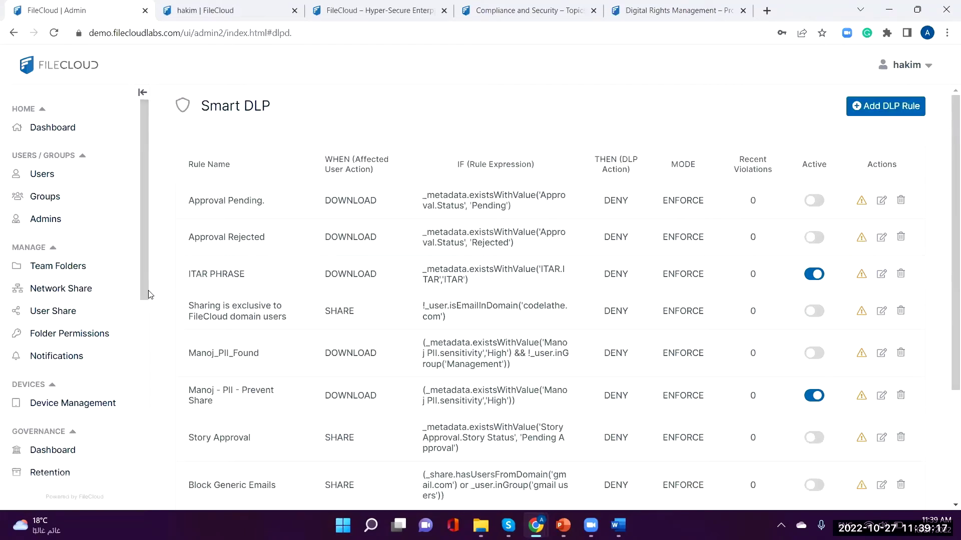
scroll(149, 314, "down", 6)
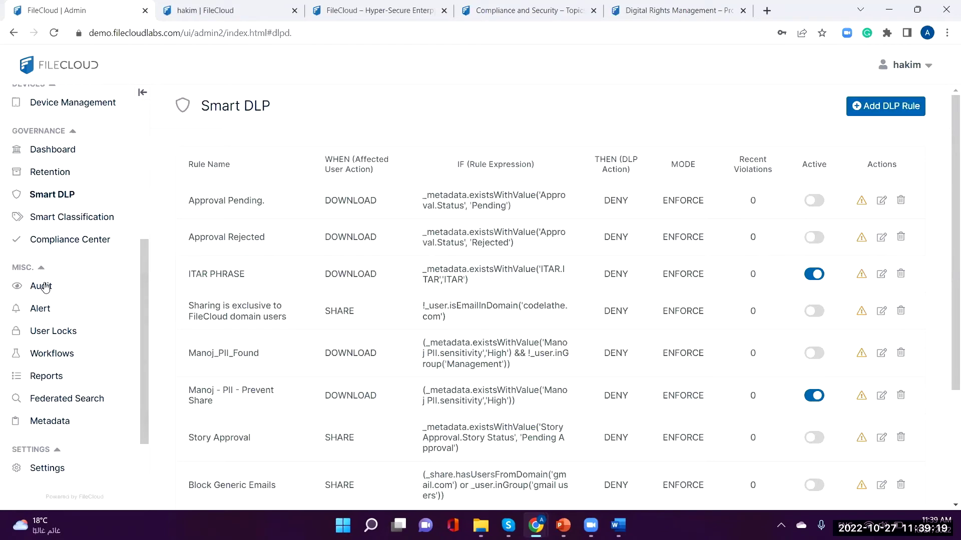
Step: Open Audit Logs and filter to Deleted operations, then switch the filter back to Common
left_click(50, 287)
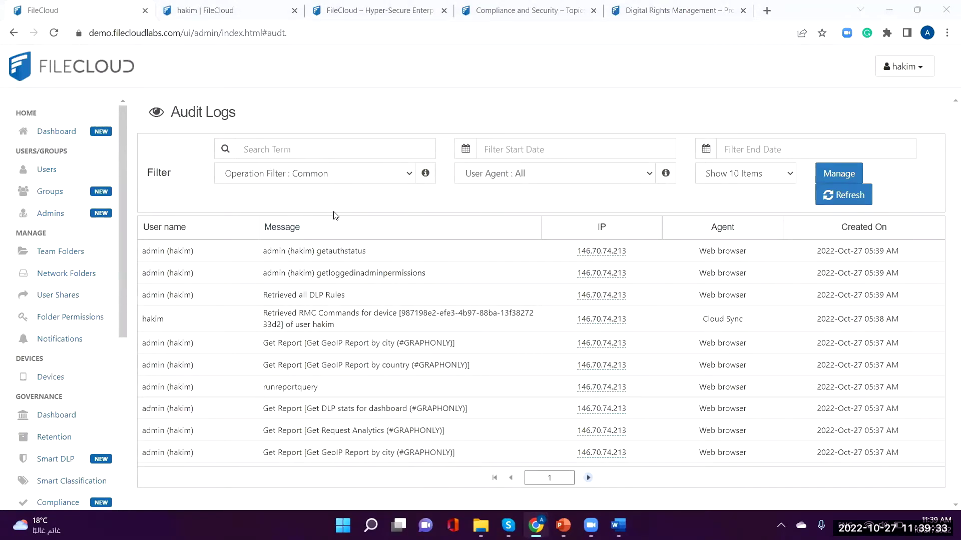
left_click(333, 176)
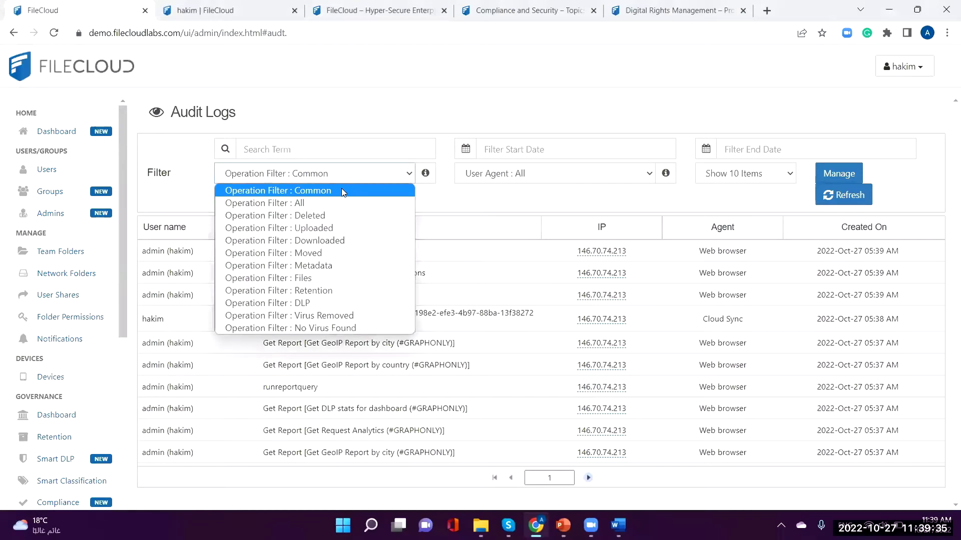
left_click(332, 215)
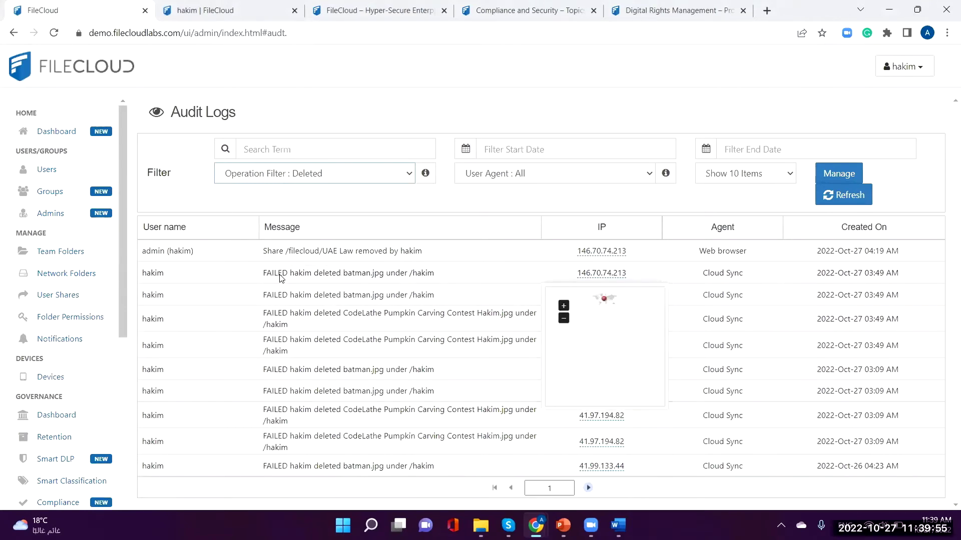
left_click(332, 175)
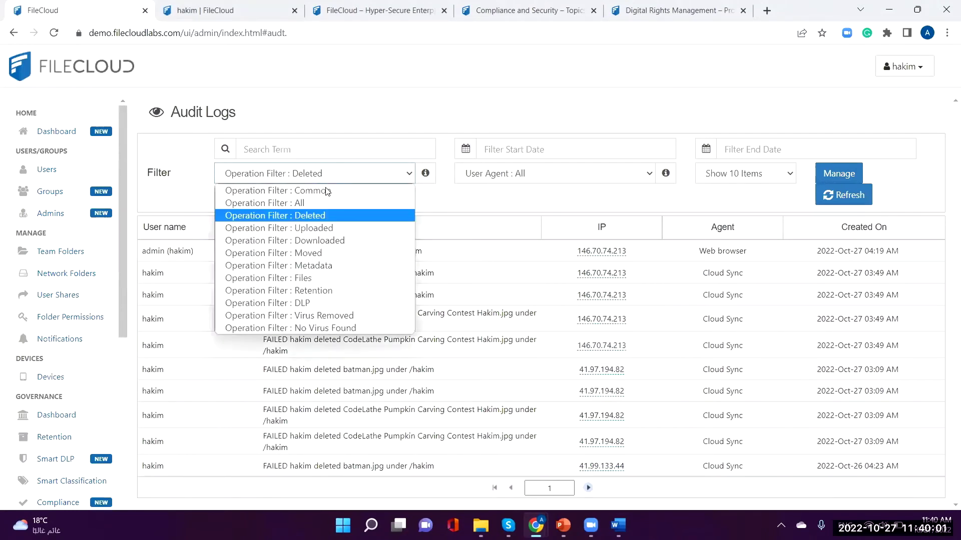
left_click(326, 190)
Step: Search the audit log for one user's entries, then clear the search term to show all events
left_click(323, 153)
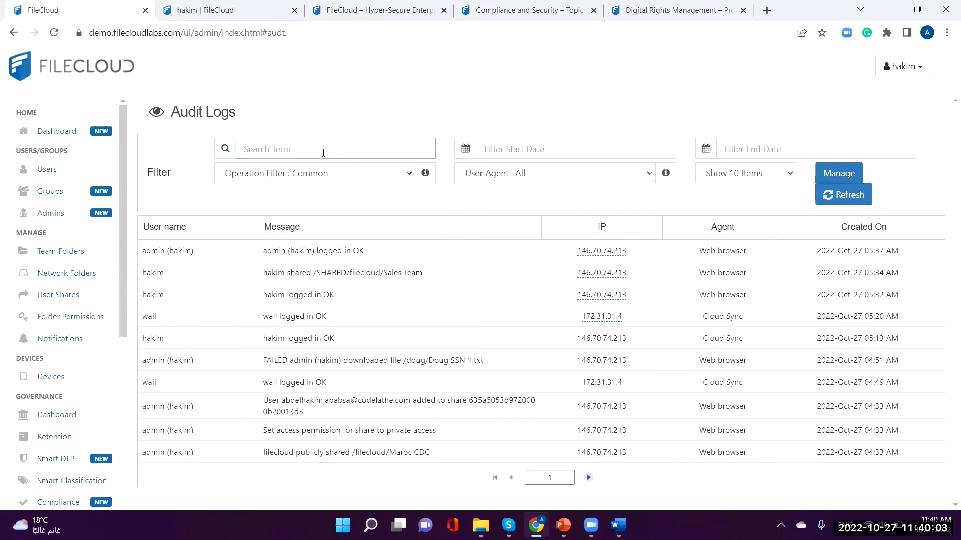
type("wail")
key("Return")
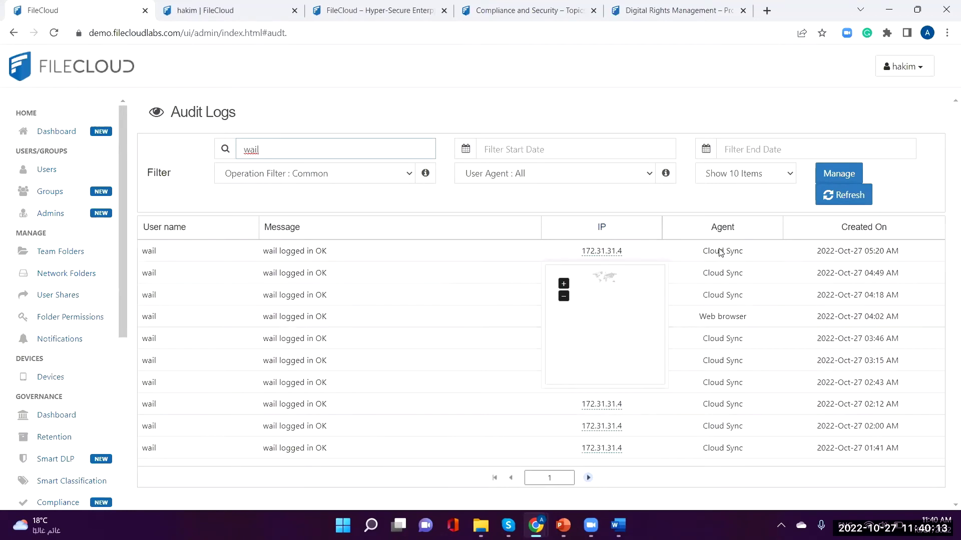
double_click(313, 149)
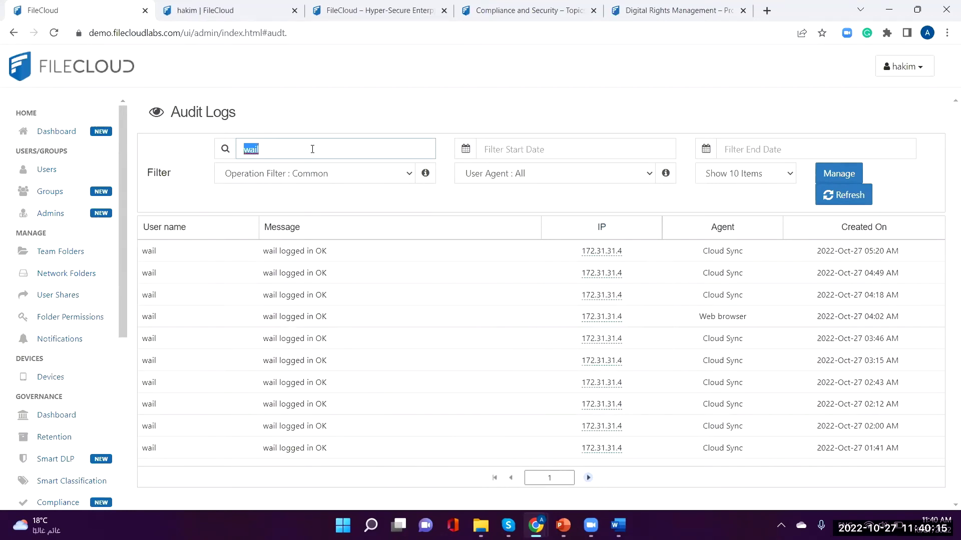
key("BackSpace")
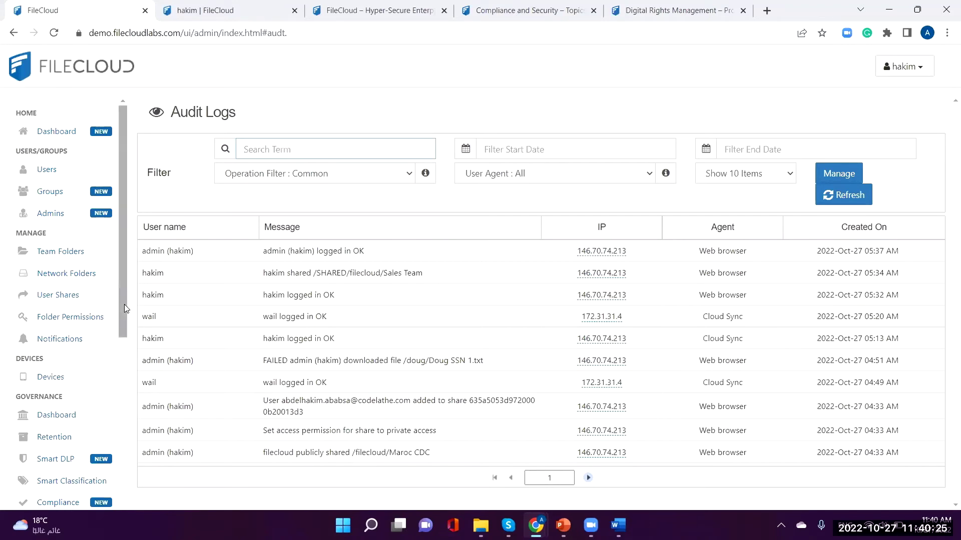
scroll(129, 341, "down", 1)
scroll(129, 341, "down", 4)
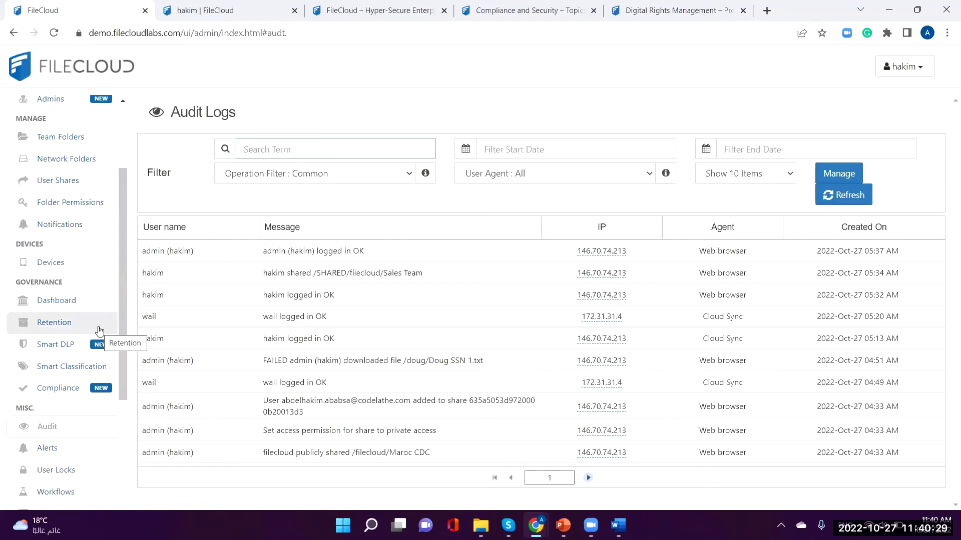
Step: Open the Governance Dashboard and scroll through its compliance, DLP, retention and classification summary
left_click(89, 303)
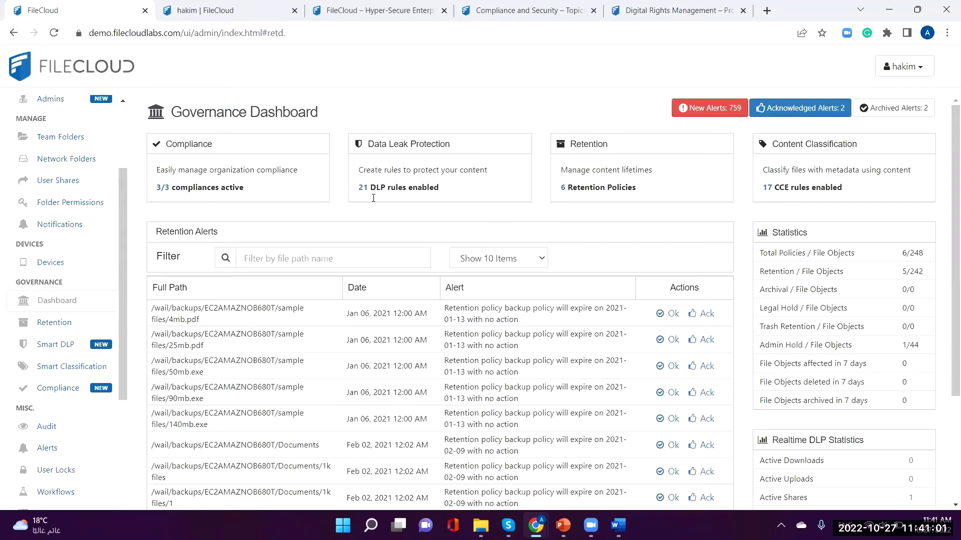
scroll(158, 332, "down", 1)
Step: Open Retention under Governance to list the six retention policies
left_click(70, 328)
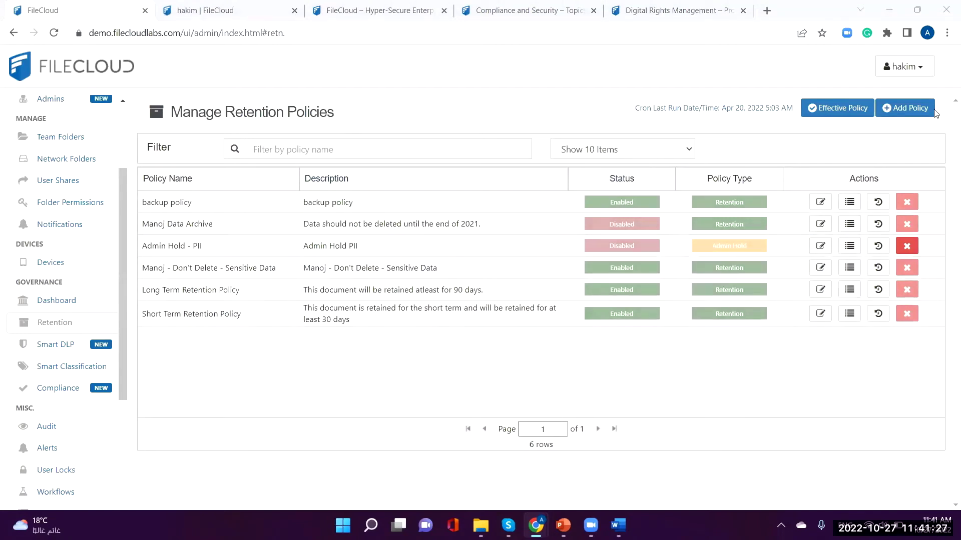
left_click(890, 109)
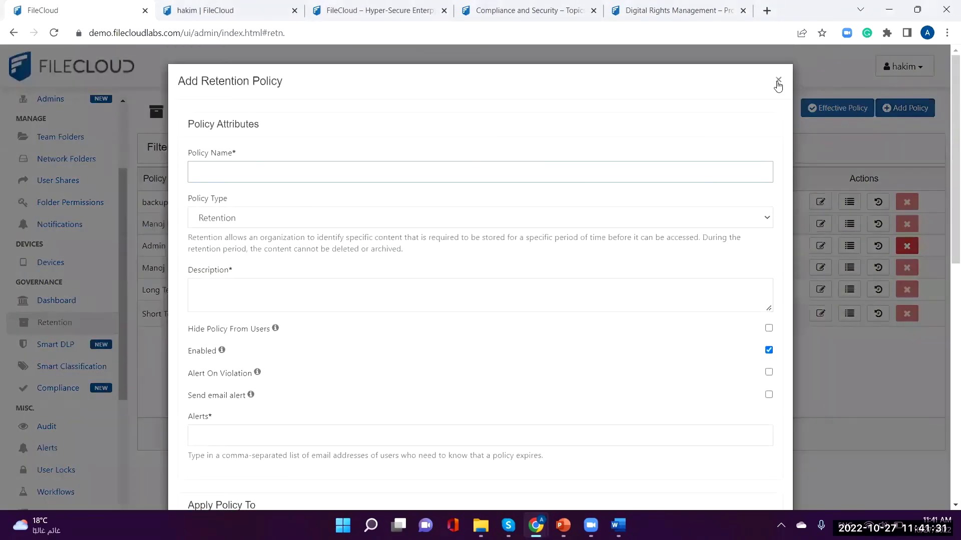
left_click(778, 81)
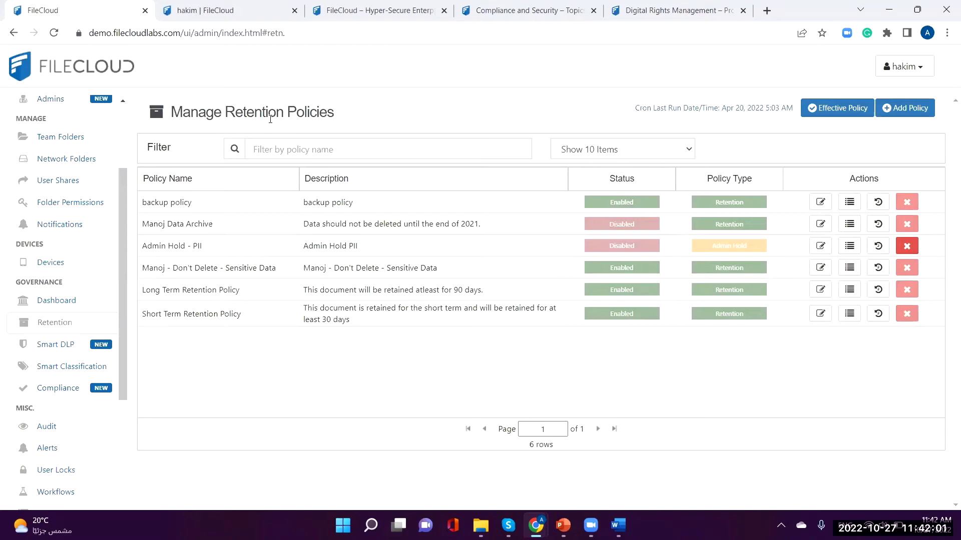
Step: Return to the Smart DLP rules, then move on to Smart Classification
left_click(68, 353)
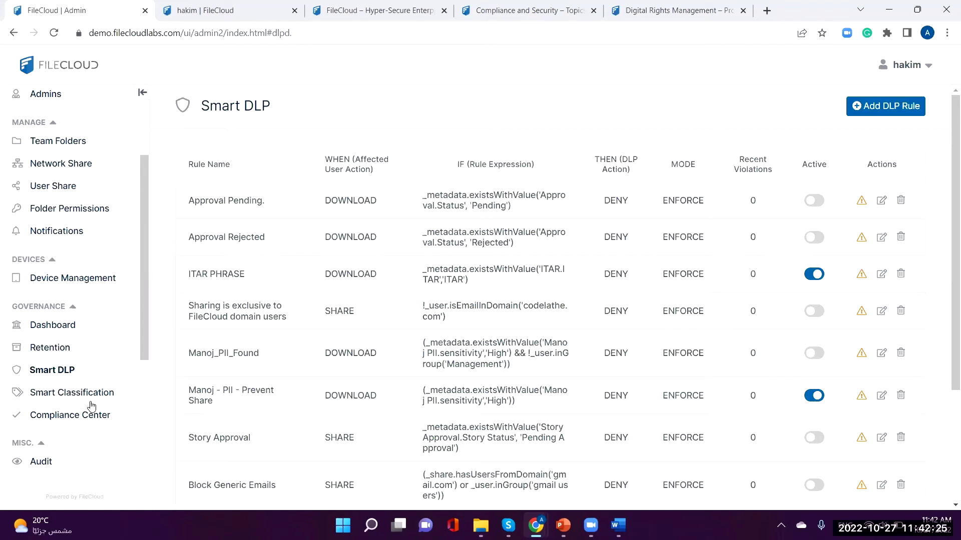
left_click(93, 398)
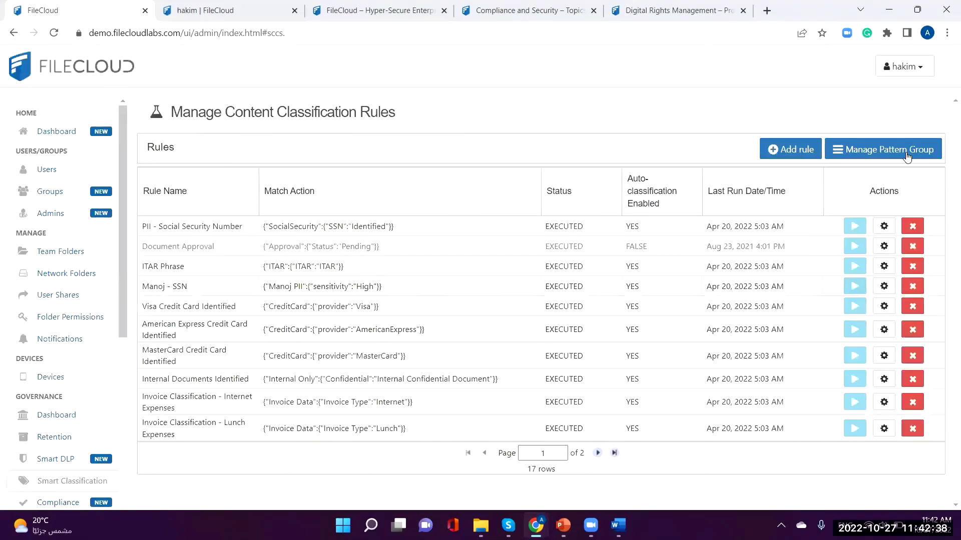
Step: Open Manage Pattern Groups, then close it to return to the 17 classification rules
left_click(906, 156)
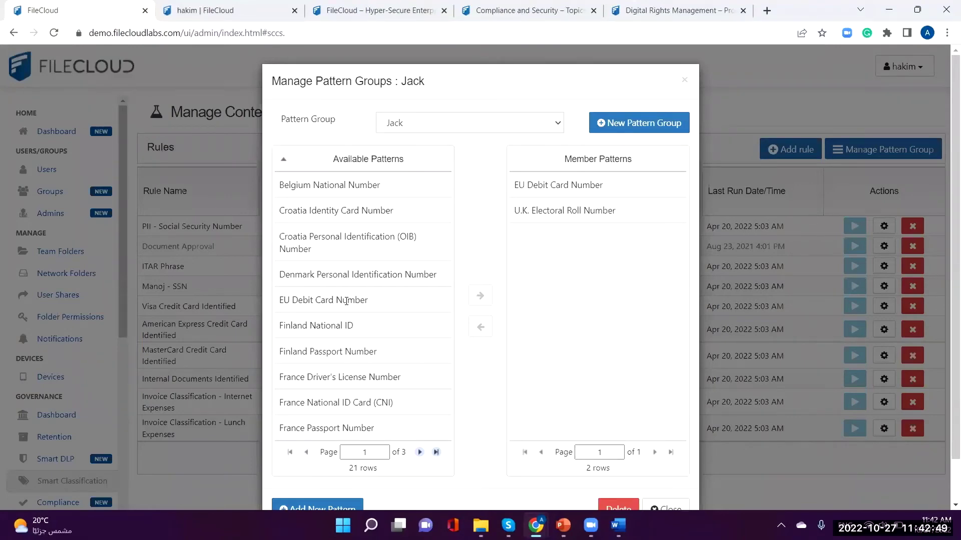
left_click(685, 82)
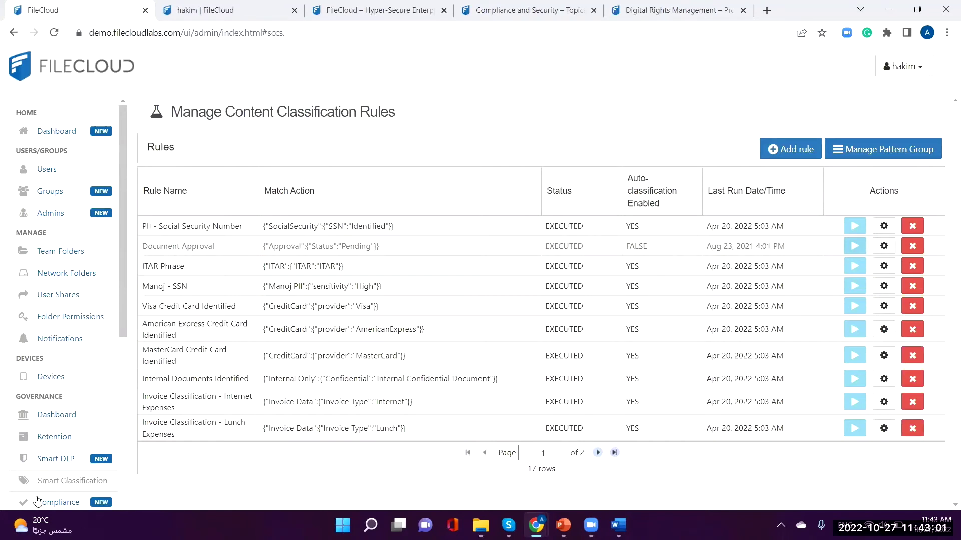
Step: Reopen Smart DLP and scroll through its deny rules, including ITAR PHRASE and Manoj - PII - Prevent Share
left_click(60, 467)
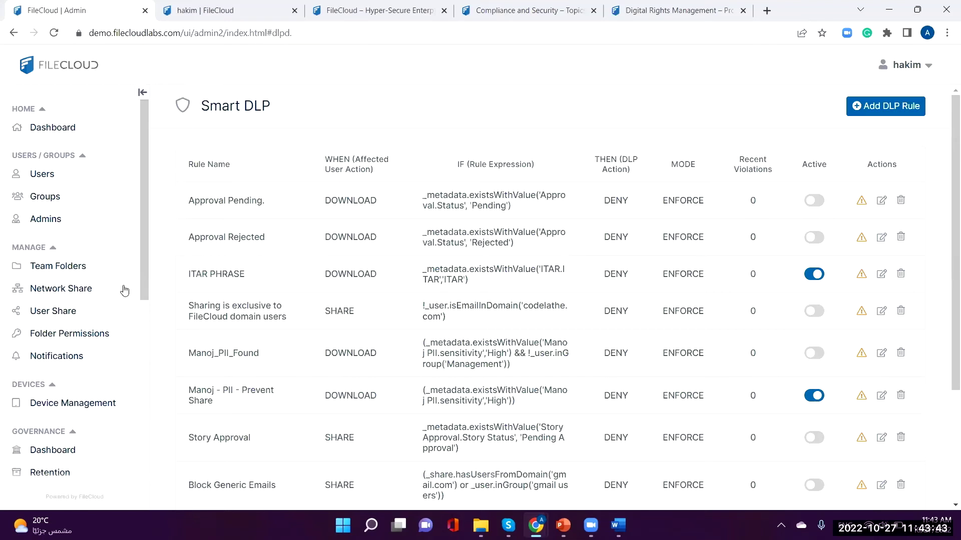
scroll(118, 292, "down", 1)
scroll(118, 292, "down", 3)
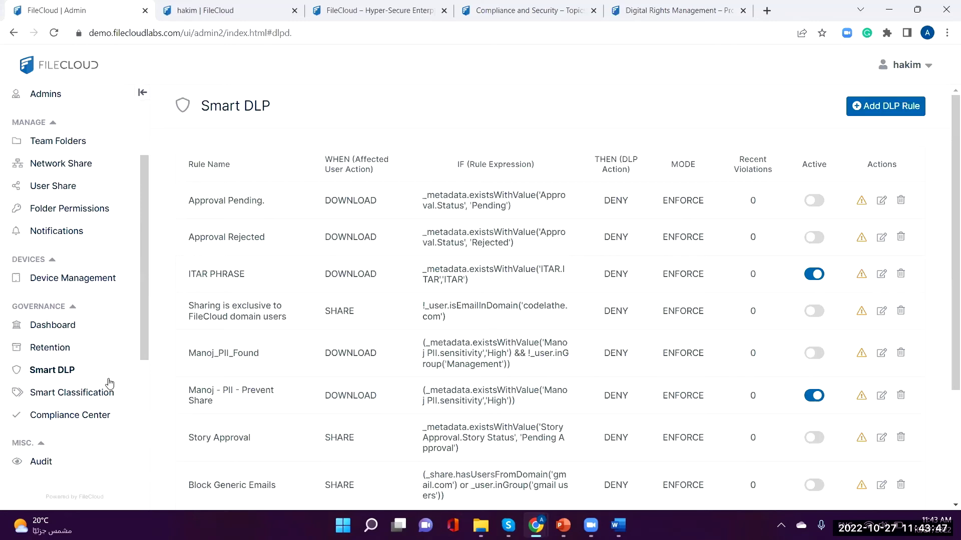
Step: Open the Compliance Center and scroll its overview of ITAR, GDPR and HIPAA configurations
left_click(88, 419)
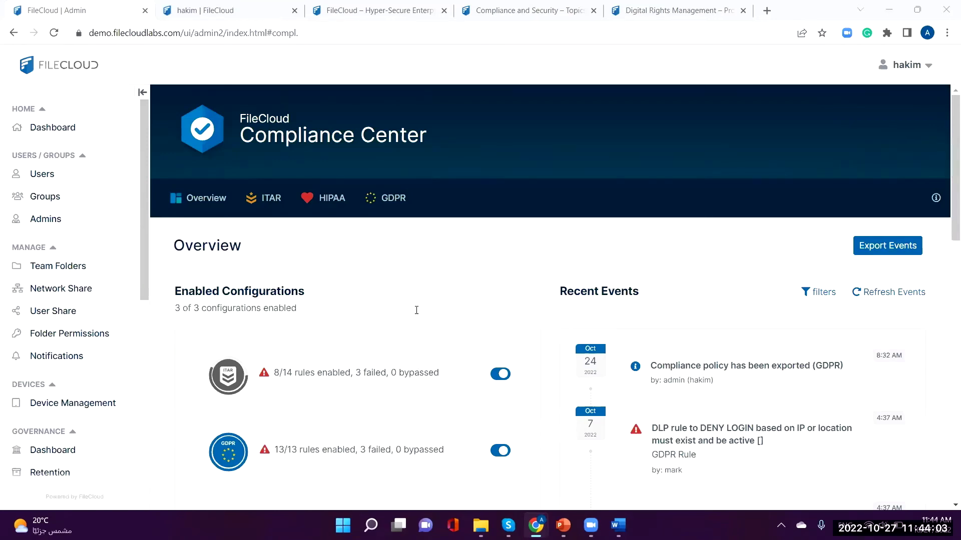
scroll(417, 314, "down", 1)
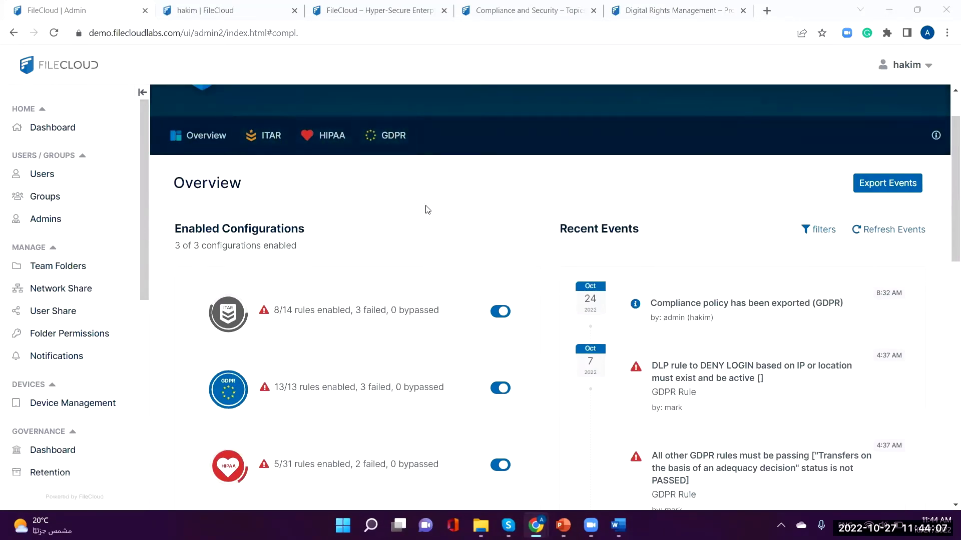
scroll(428, 209, "down", 2)
scroll(459, 156, "up", 2)
Step: On the GDPR tab, read the Art. 32 encryption rule's details and close them without bypassing
left_click(395, 137)
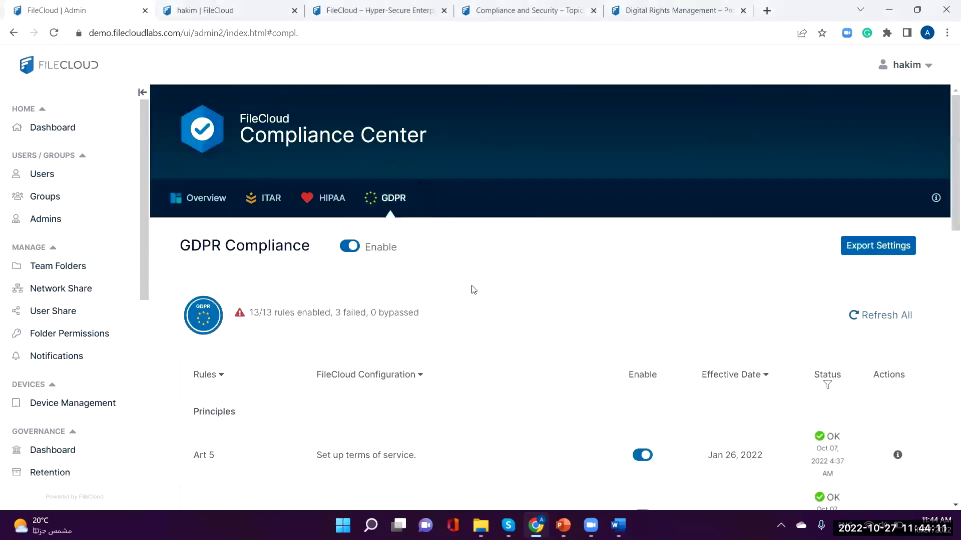
scroll(533, 281, "down", 1)
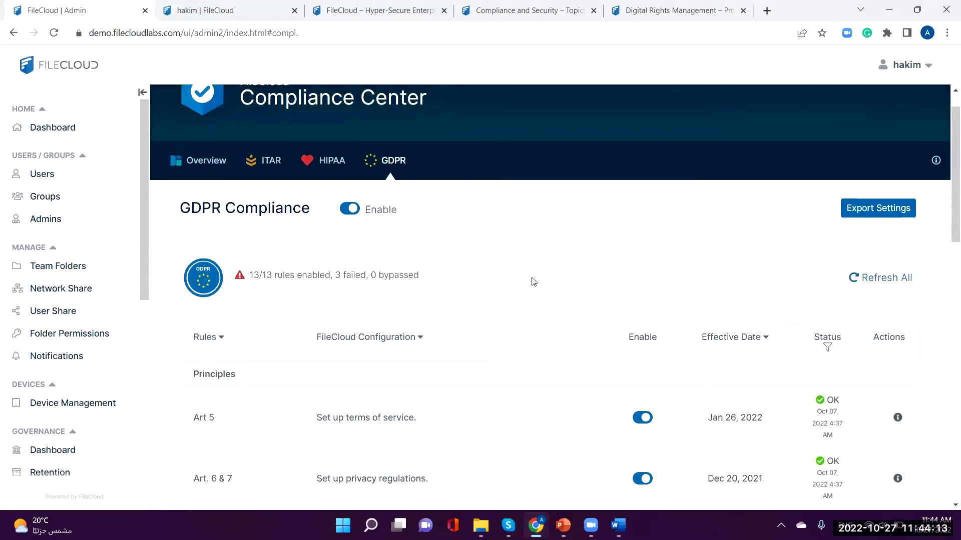
scroll(533, 282, "down", 2)
scroll(532, 281, "down", 2)
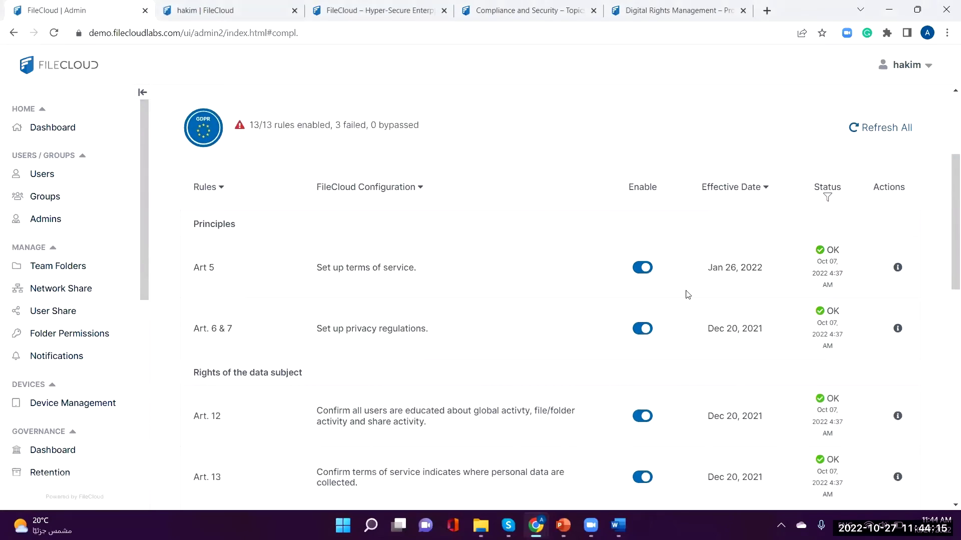
scroll(686, 296, "down", 4)
scroll(534, 365, "down", 5)
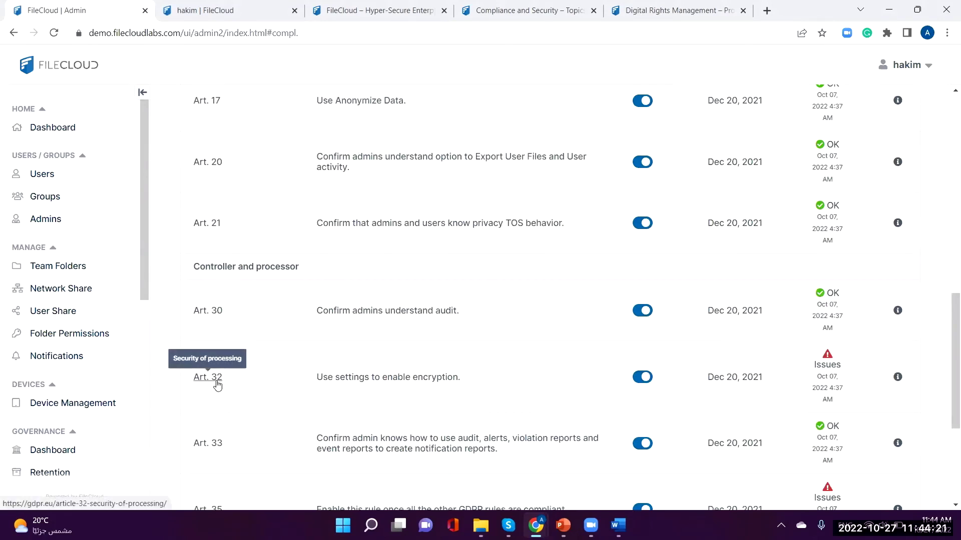
mouse_move(335, 380)
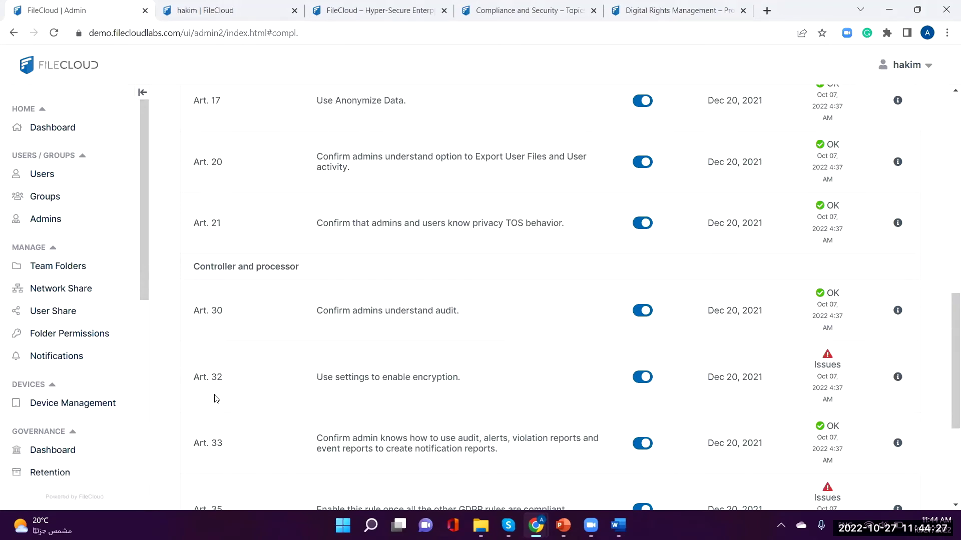
left_click(897, 377)
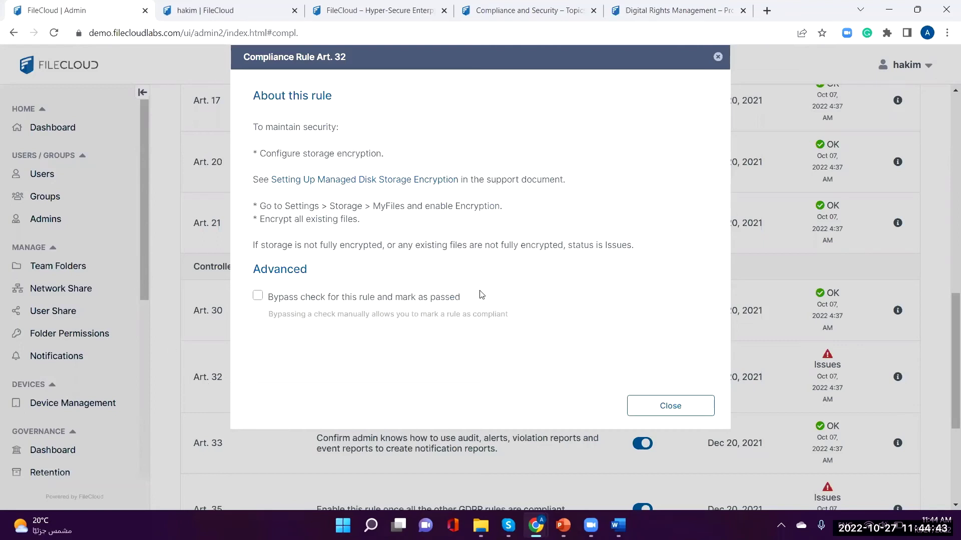
left_click(671, 406)
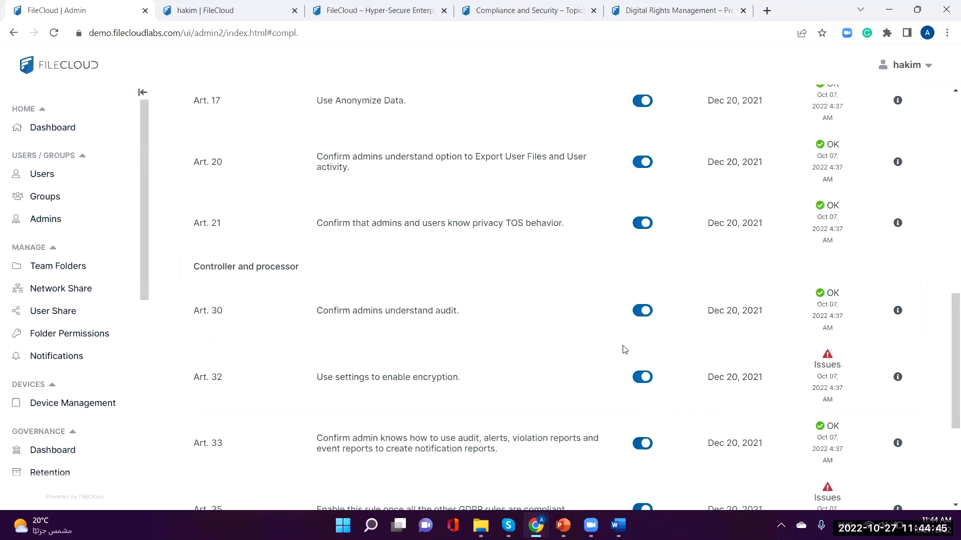
Step: Review the GDPR and HIPAA compliance rules, then bring up the filecloud.com website
scroll(586, 323, "up", 6)
scroll(586, 323, "up", 6)
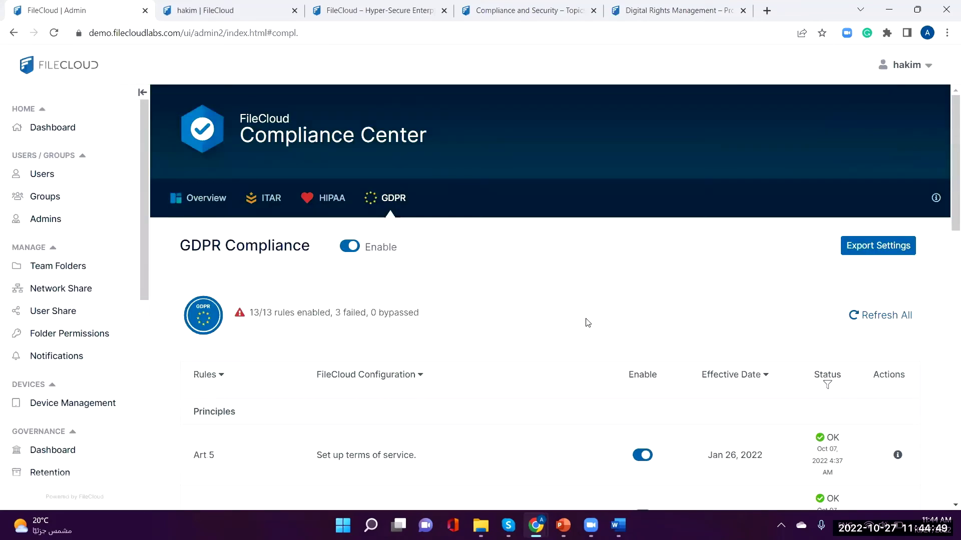
scroll(587, 323, "down", 3)
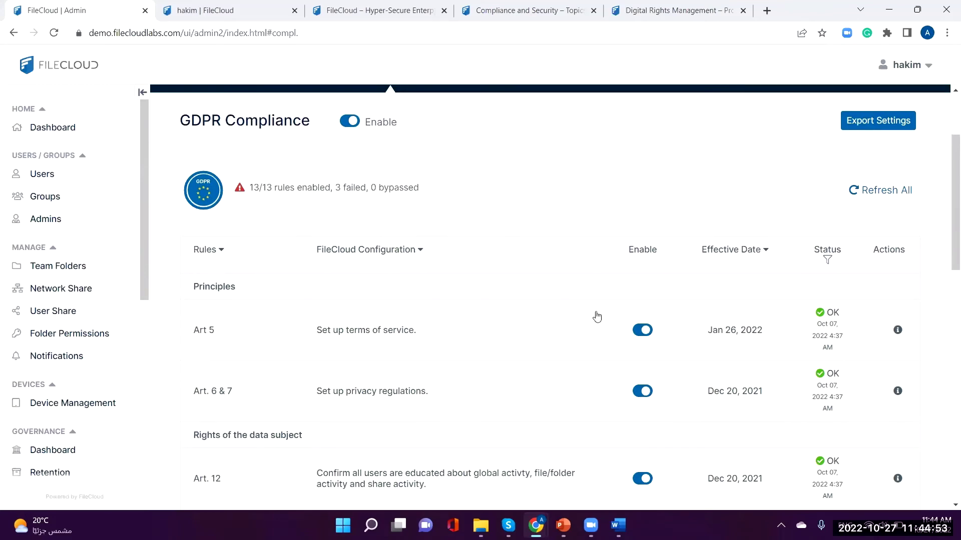
scroll(597, 316, "down", 3)
scroll(609, 306, "up", 5)
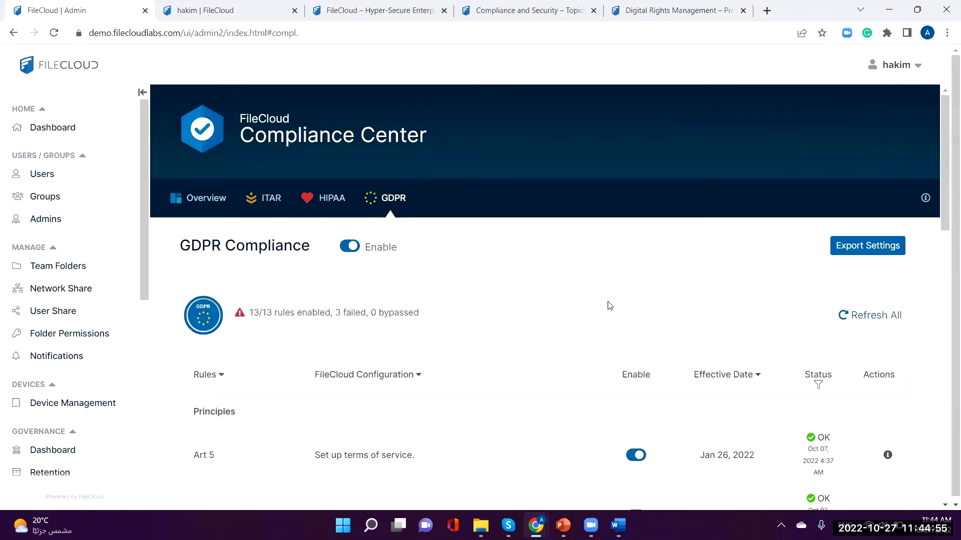
left_click(331, 207)
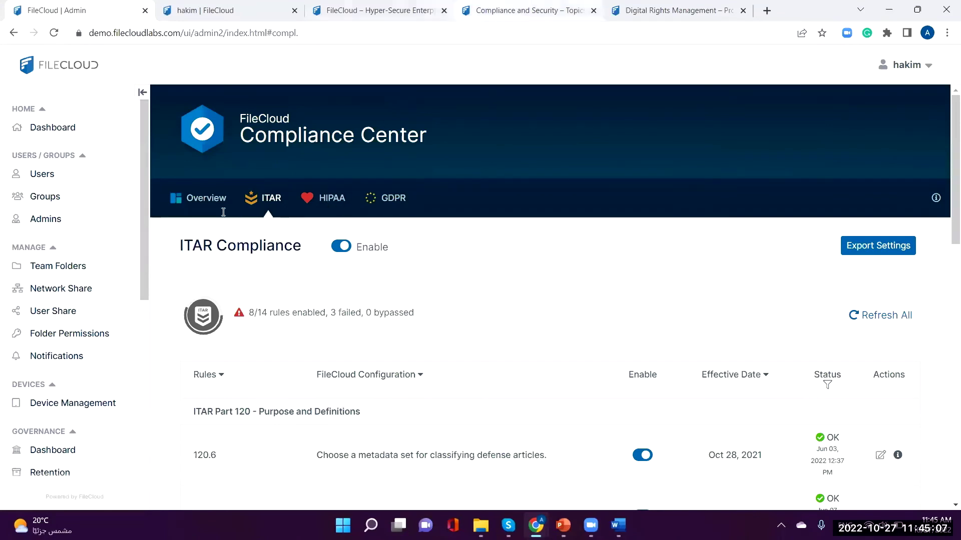
left_click(375, 10)
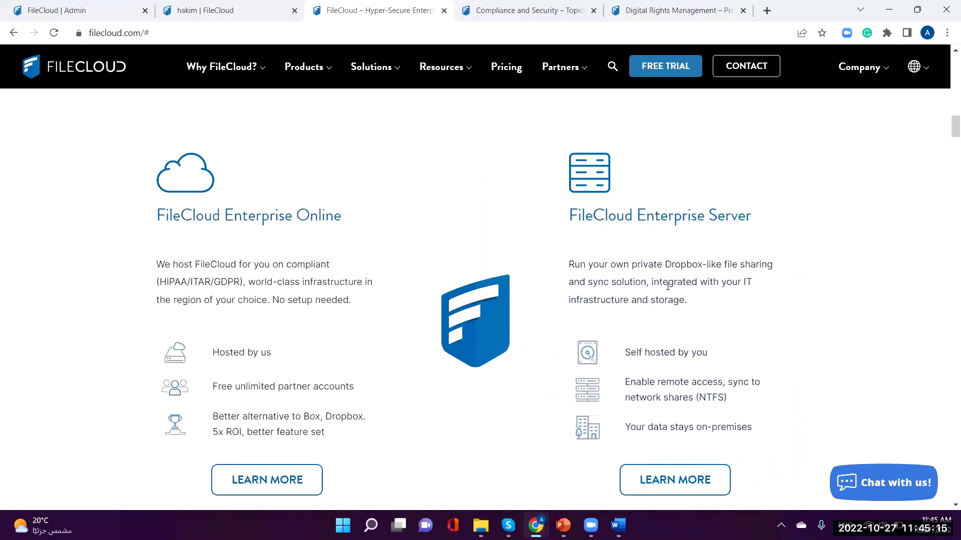
scroll(667, 286, "down", 1)
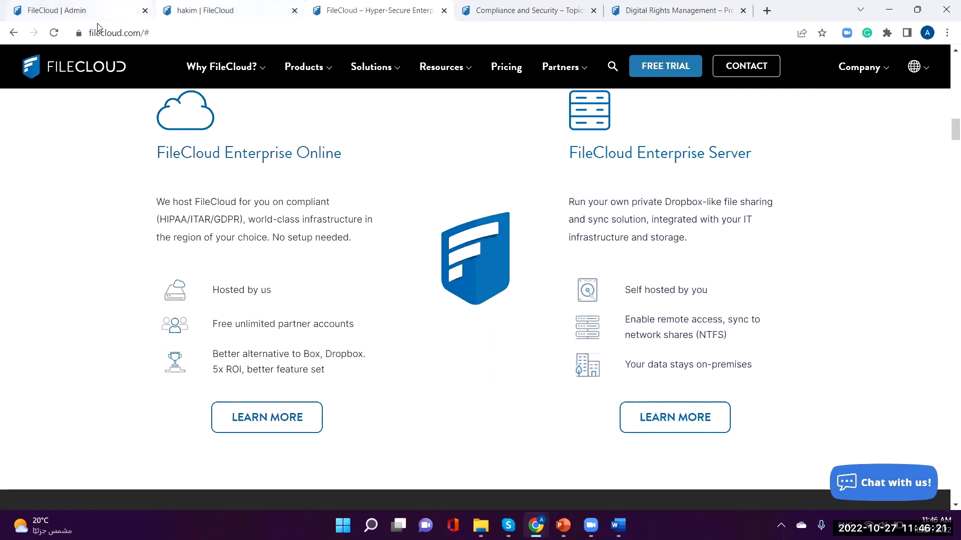
Step: Back in the FileCloud Admin console, review the ITAR Compliance page (8/14 rules enabled, 3 failed)
left_click(88, 10)
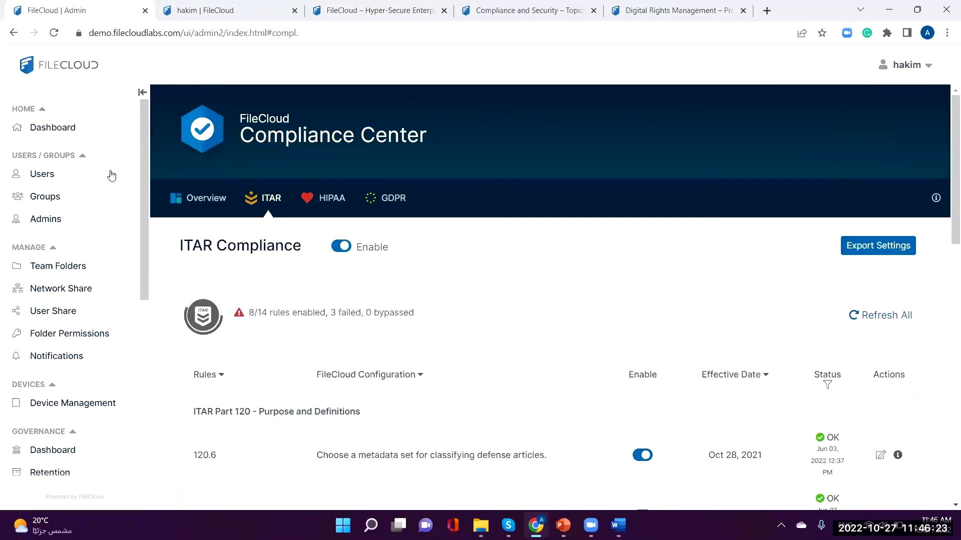
scroll(148, 220, "down", 1)
scroll(148, 220, "down", 5)
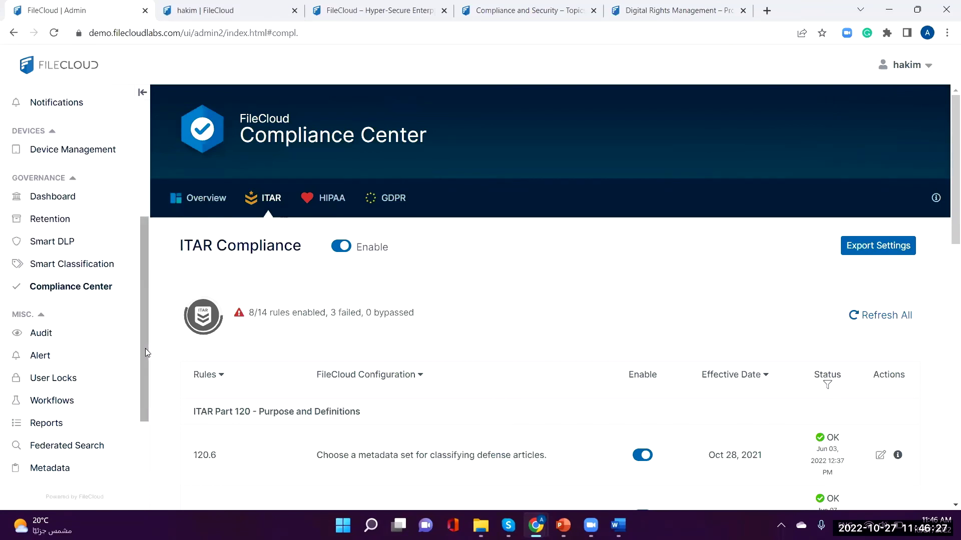
scroll(143, 349, "up", 5)
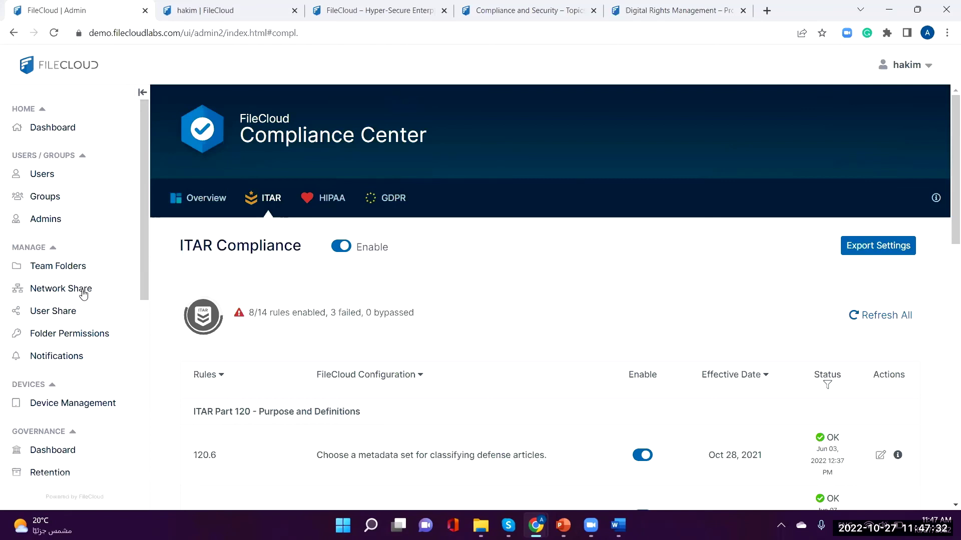
scroll(83, 296, "down", 7)
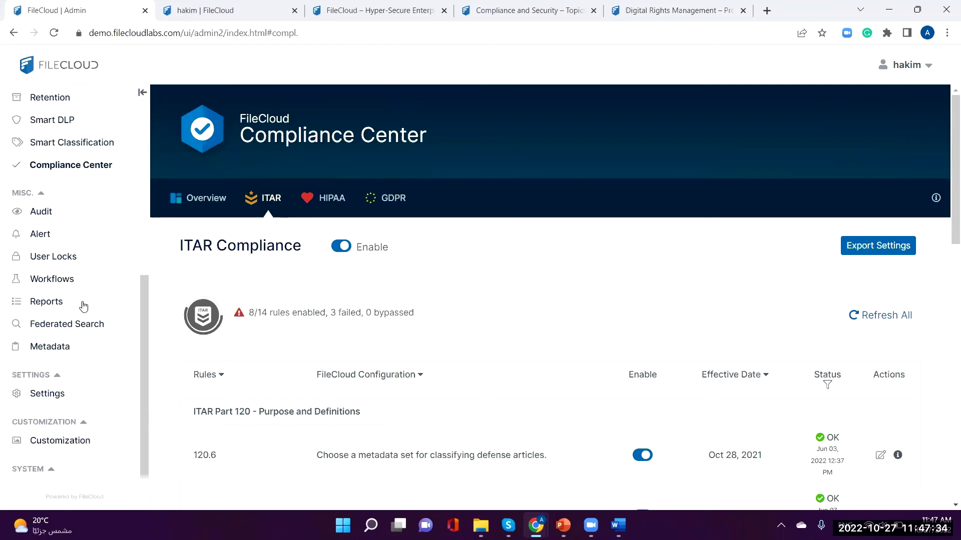